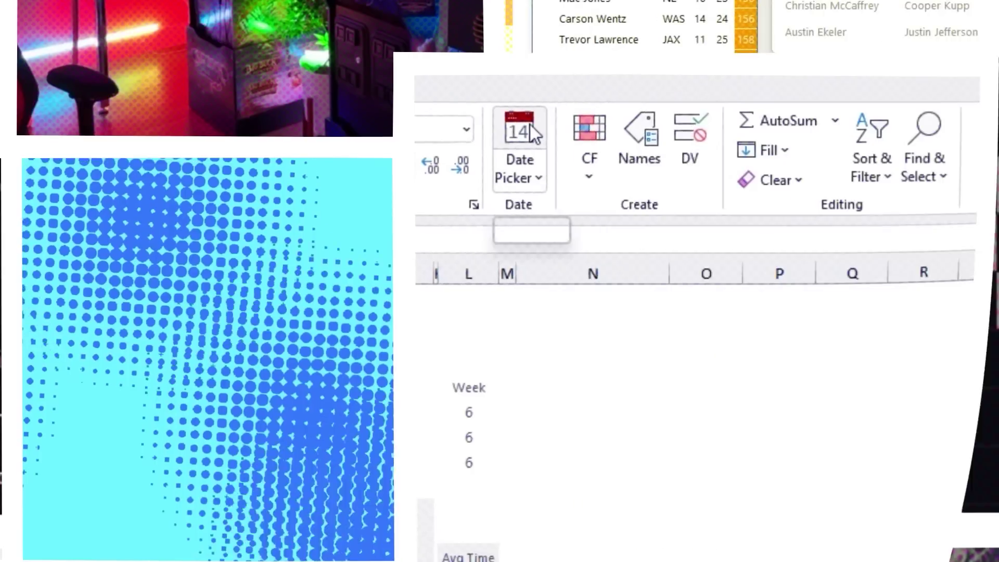
- Open the StarbucksLocations GitHub repository and read the README describing stores.csv
{"action": "left_click", "coordinate": [528, 127]}
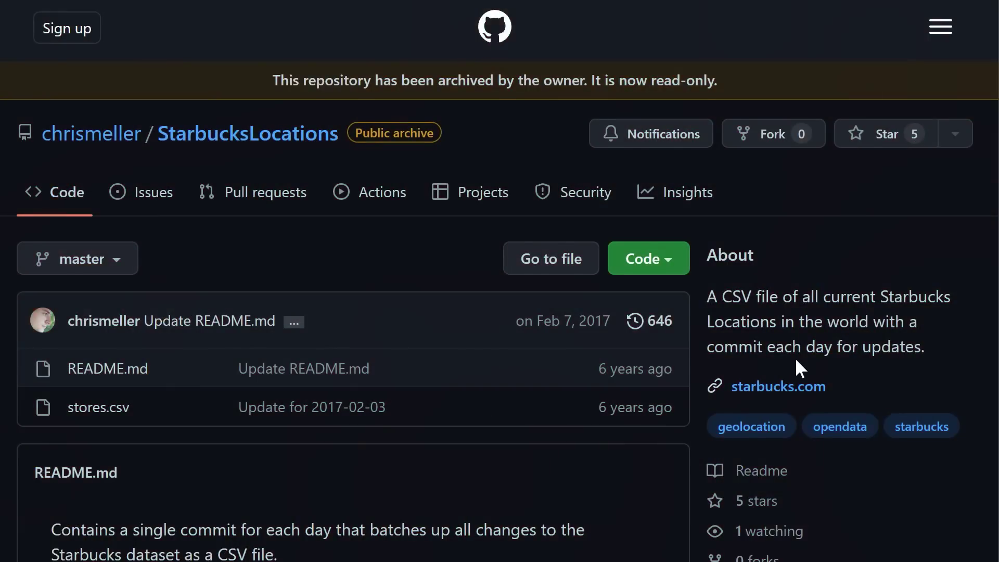
{"action": "scroll", "coordinate": [886, 368], "scroll_direction": "down", "scroll_amount": 2}
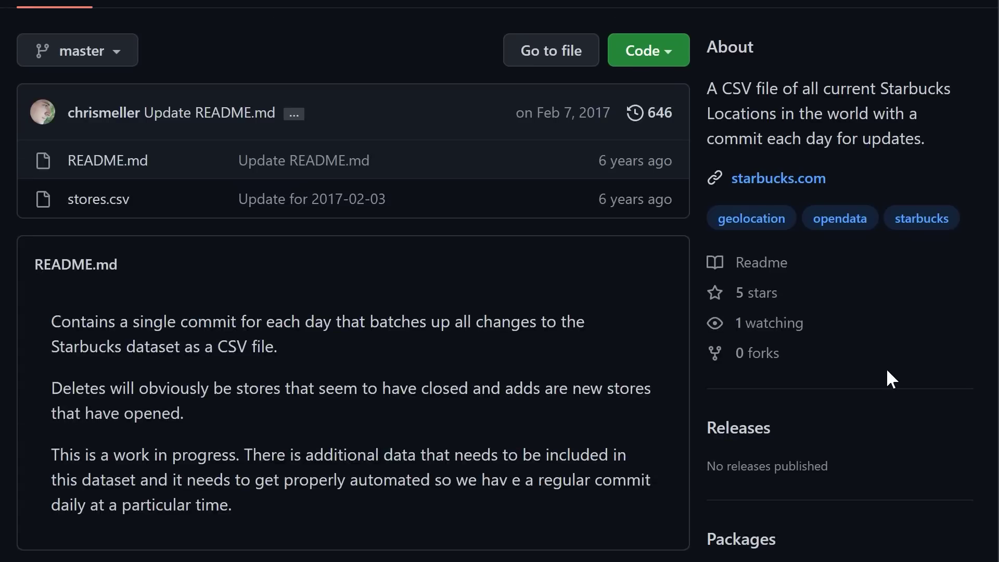
{"action": "scroll", "coordinate": [885, 368], "scroll_direction": "down", "scroll_amount": 1}
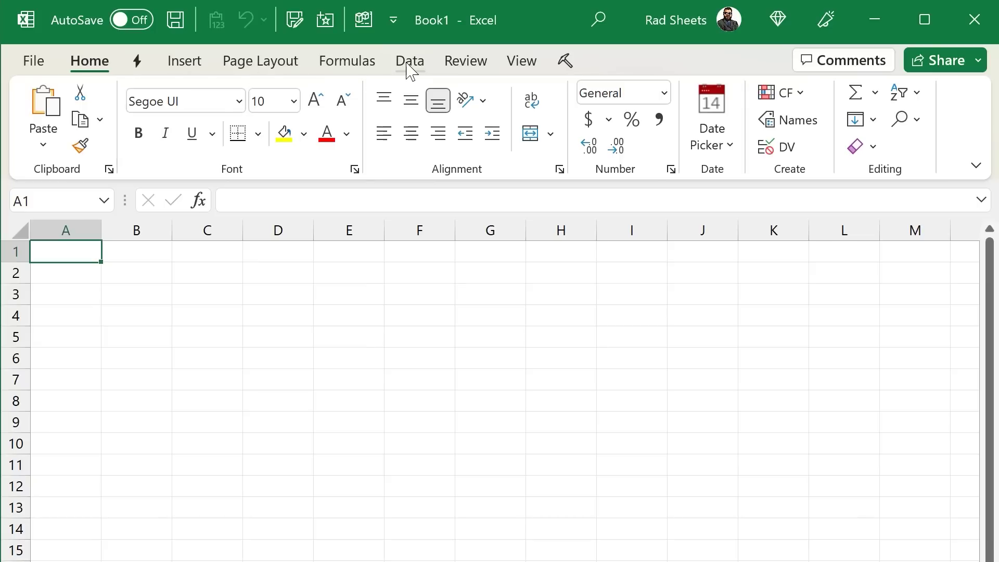
- Start a Text/CSV import from Data > Get Data and open stores.txt
{"action": "left_click", "coordinate": [411, 67]}
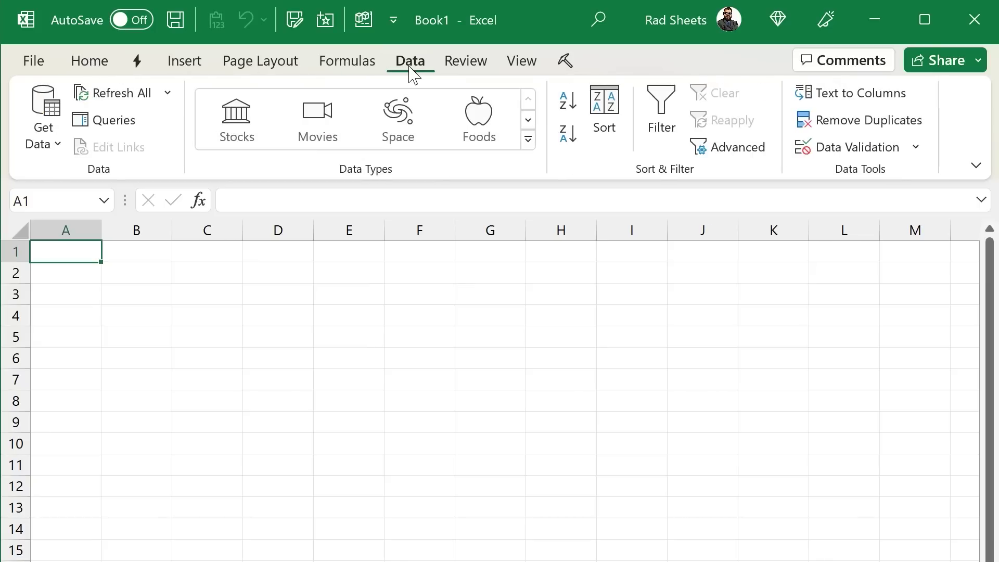
{"action": "left_click", "coordinate": [50, 135]}
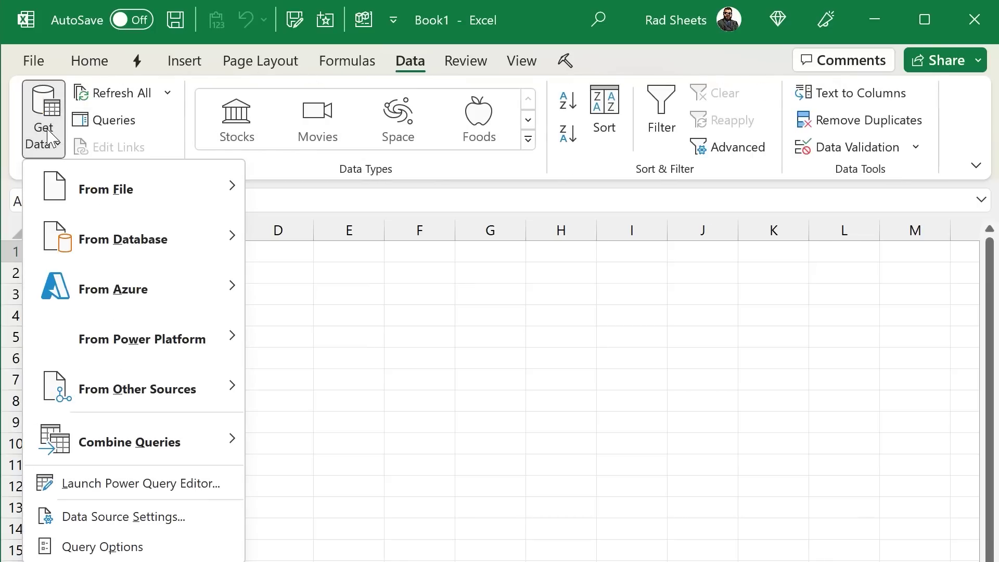
{"action": "mouse_move", "coordinate": [101, 190]}
{"action": "left_click", "coordinate": [368, 253]}
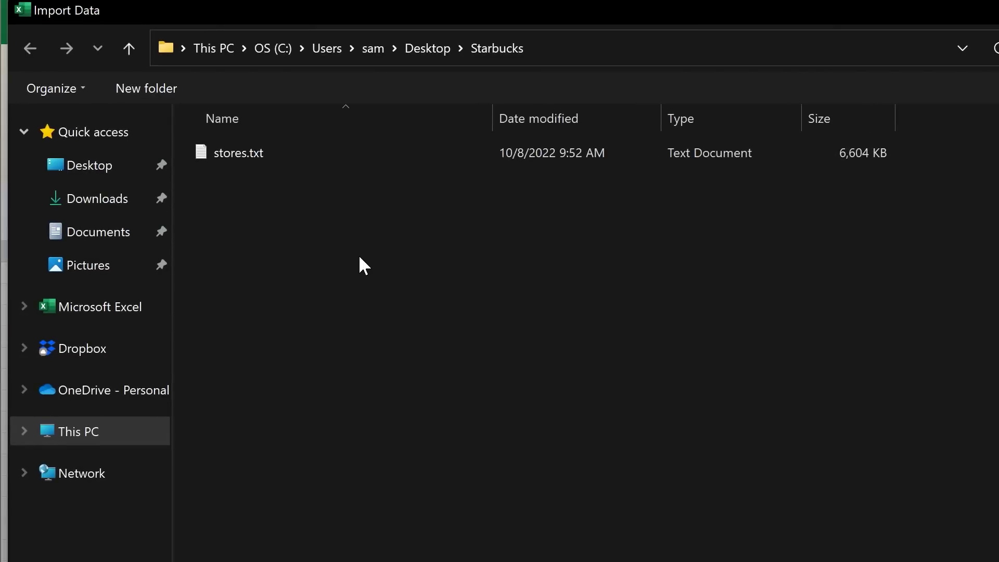
{"action": "left_click", "coordinate": [254, 155]}
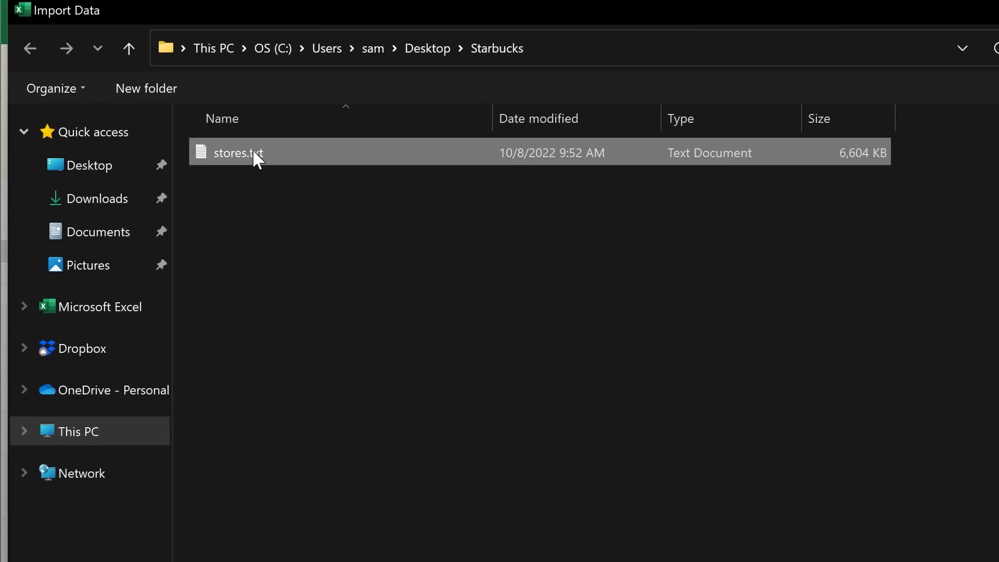
{"action": "double_click", "coordinate": [254, 154]}
- Review the stores.txt preview columns and load it as the stores table
{"action": "scroll", "coordinate": [490, 337], "scroll_direction": "right", "scroll_amount": 10}
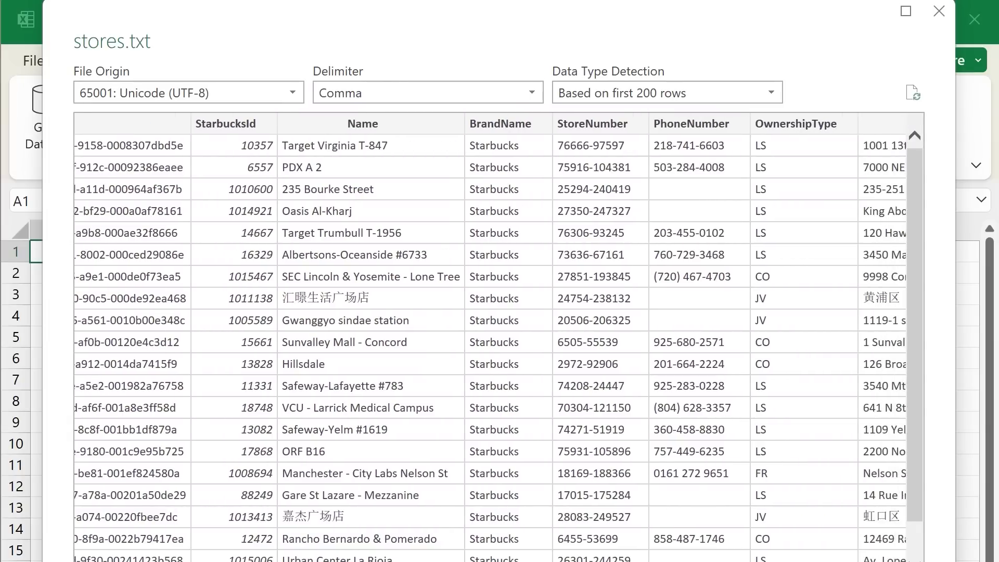
{"action": "scroll", "coordinate": [490, 337], "scroll_direction": "right", "scroll_amount": 12}
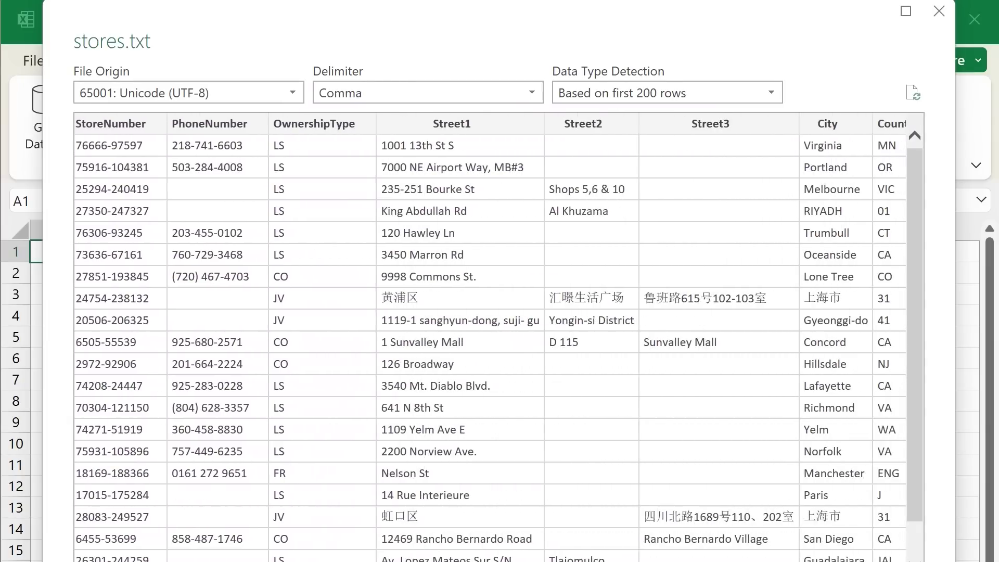
{"action": "scroll", "coordinate": [490, 337], "scroll_direction": "right", "scroll_amount": 8}
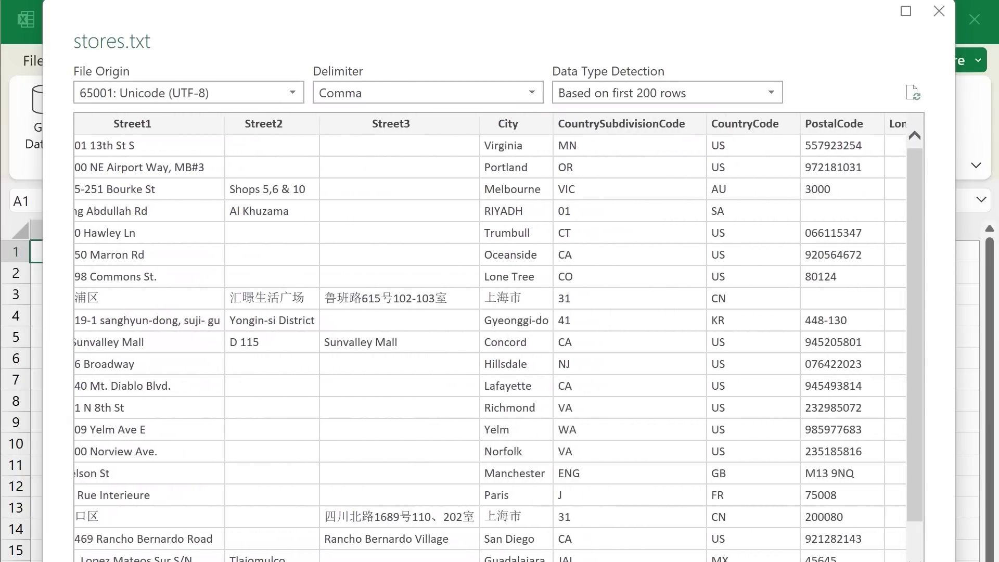
{"action": "scroll", "coordinate": [490, 337], "scroll_direction": "right", "scroll_amount": 12}
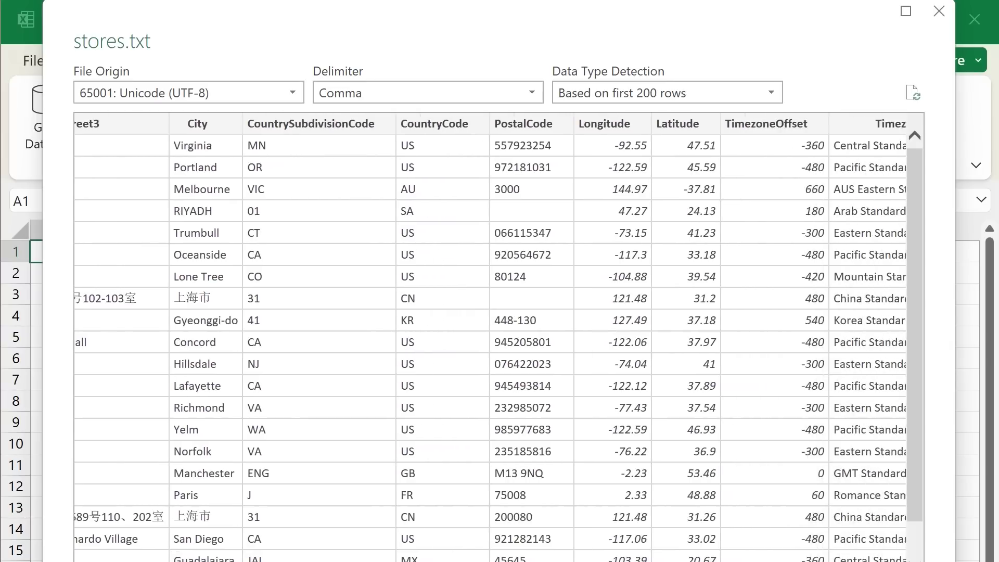
{"action": "scroll", "coordinate": [490, 337], "scroll_direction": "right", "scroll_amount": 7}
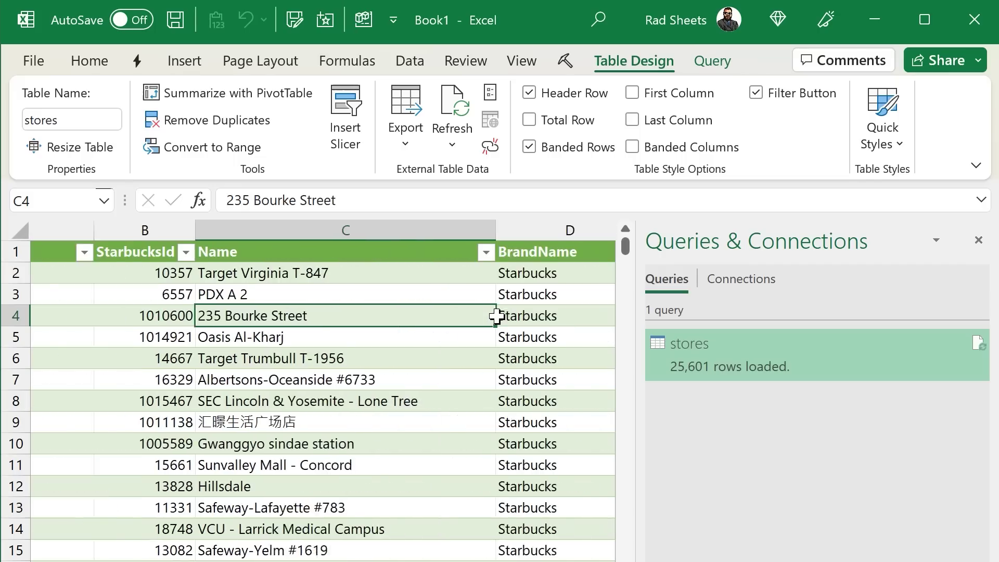
{"action": "key", "text": "Right"}
{"action": "key", "text": "Right"}
{"action": "key", "text": "Right"}
{"action": "key", "text": "Right"}
{"action": "key", "text": "Right"}
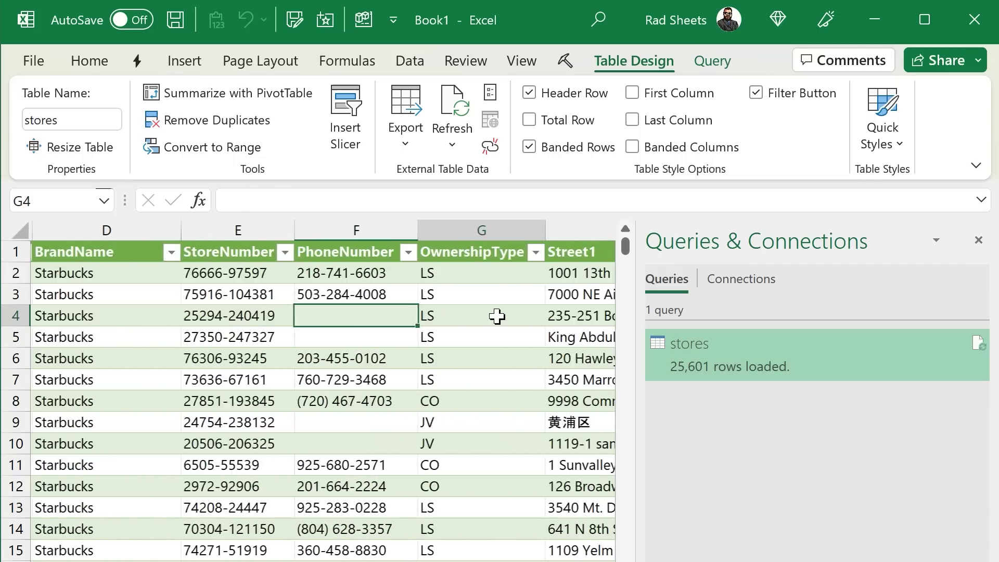
- Inspect the PostalCode and timezone columns and close the Queries & Connections pane
{"action": "scroll", "coordinate": [497, 316], "scroll_direction": "right", "scroll_amount": 1}
{"action": "key", "text": "Right"}
{"action": "key", "text": "Right"}
{"action": "key", "text": "Right"}
{"action": "key", "text": "Right"}
{"action": "key", "text": "Right"}
{"action": "key", "text": "Right"}
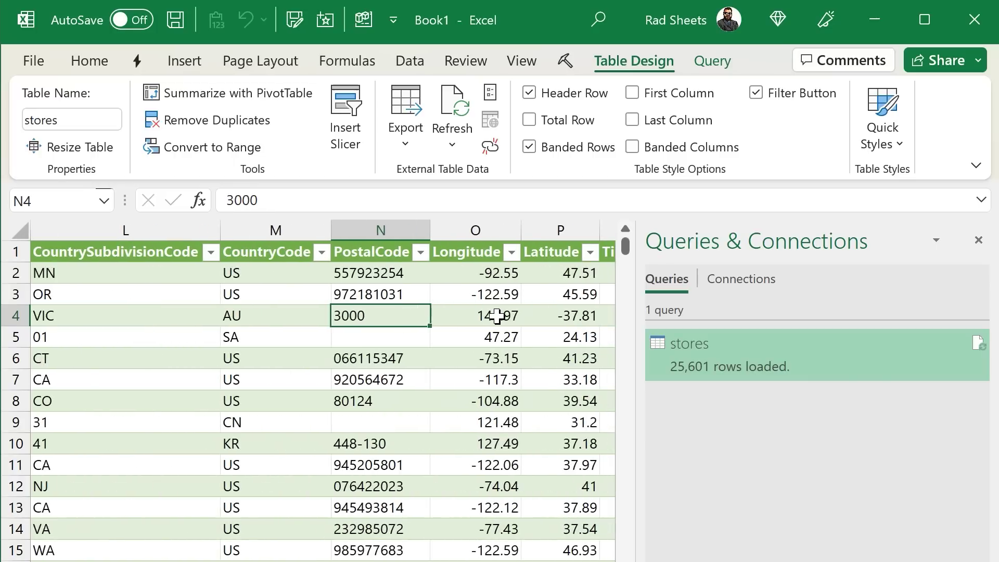
{"action": "key", "text": "Right"}
{"action": "key", "text": "Right"}
{"action": "key", "text": "Right"}
{"action": "key", "text": "Right"}
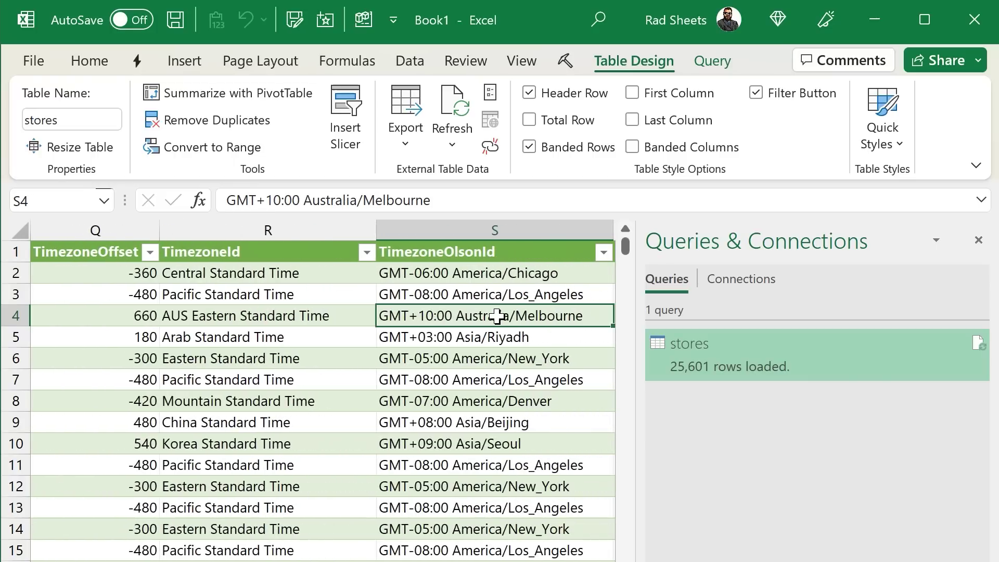
{"action": "left_click", "coordinate": [978, 240]}
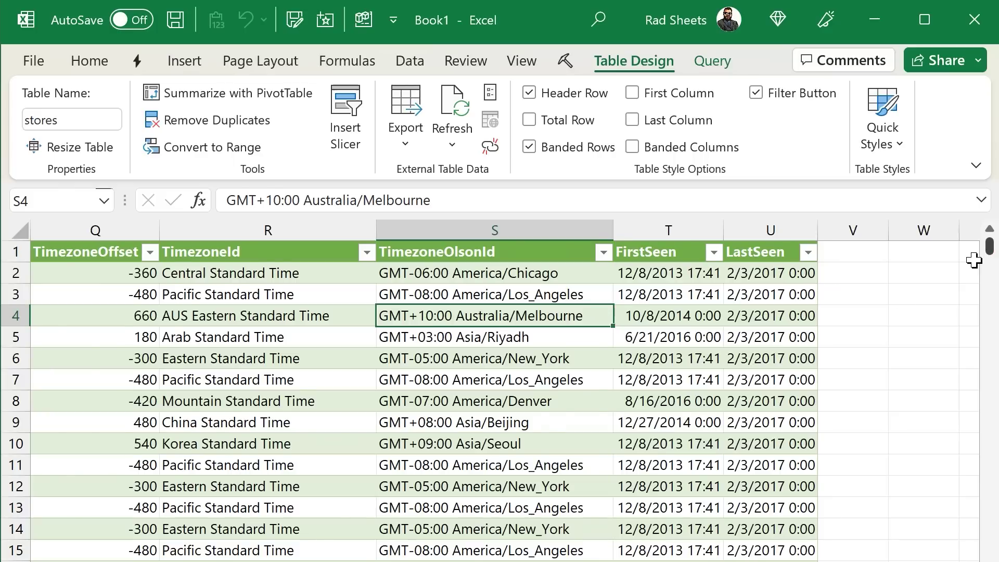
- Check the BrandName filter values and select the Longitude and Latitude columns
{"action": "key", "text": "Left"}
{"action": "key", "text": "Left"}
{"action": "key", "text": "Left"}
{"action": "key", "text": "Left"}
{"action": "key", "text": "Left"}
{"action": "key", "text": "Left"}
{"action": "key", "text": "Left"}
{"action": "key", "text": "Left"}
{"action": "key", "text": "Left"}
{"action": "key", "text": "Left"}
{"action": "key", "text": "Left"}
{"action": "key", "text": "Left"}
{"action": "key", "text": "Left"}
{"action": "key", "text": "Left"}
{"action": "key", "text": "Left"}
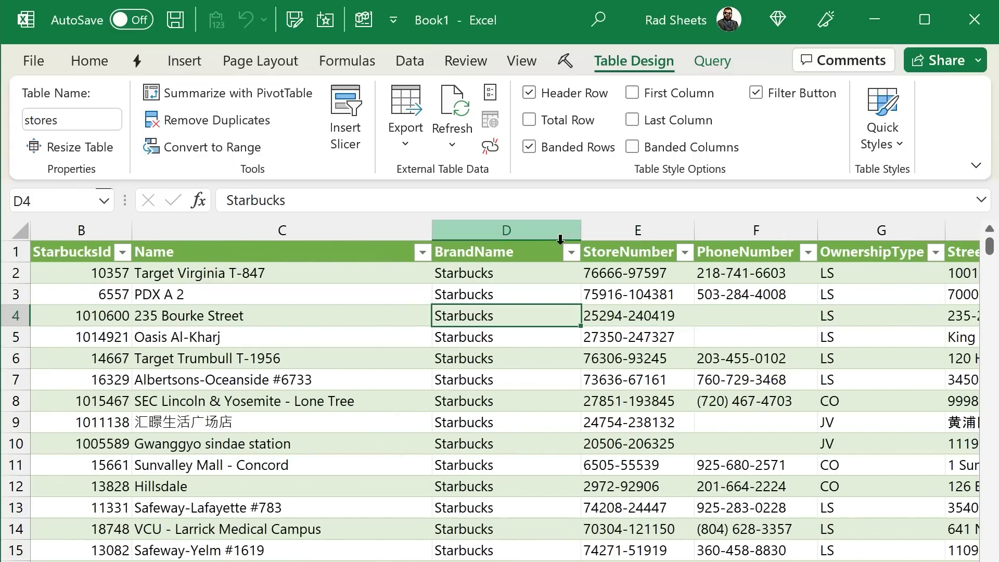
{"action": "left_click", "coordinate": [571, 253]}
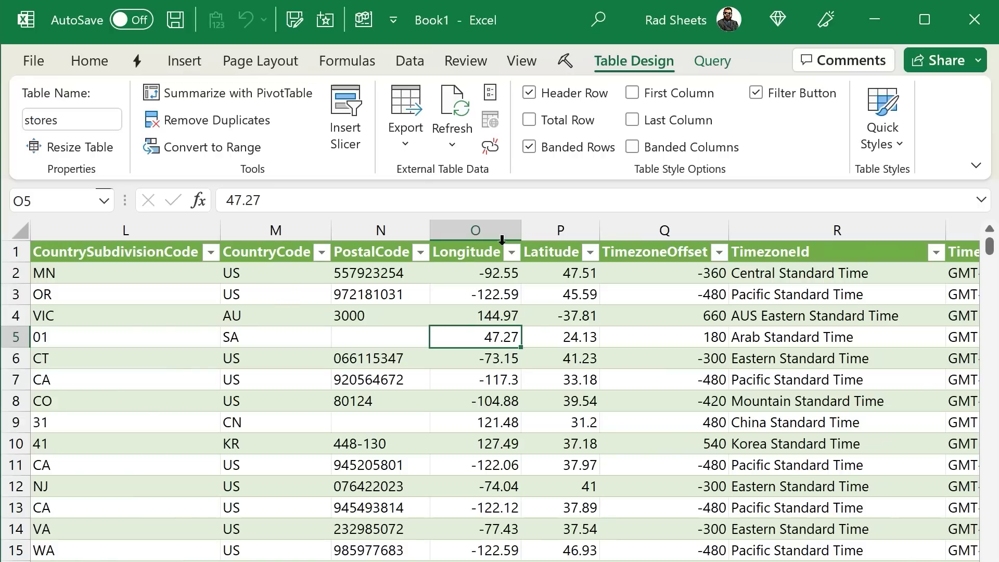
{"action": "left_click_drag", "start_coordinate": [492, 238], "coordinate": [569, 230]}
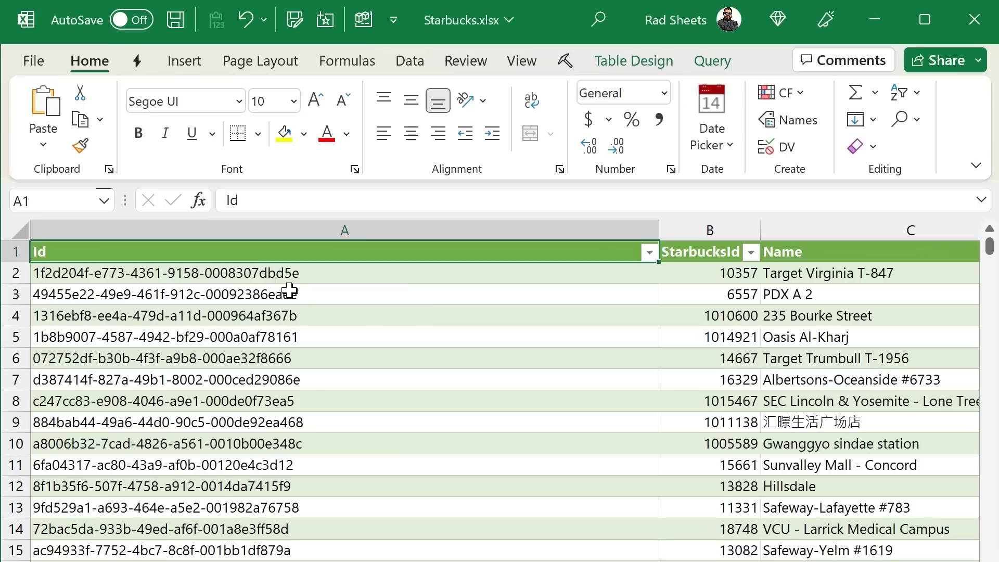
- Insert a 3D Map of the stores, shrink points to 13%, and centre the globe on Europe
{"action": "left_click", "coordinate": [185, 61]}
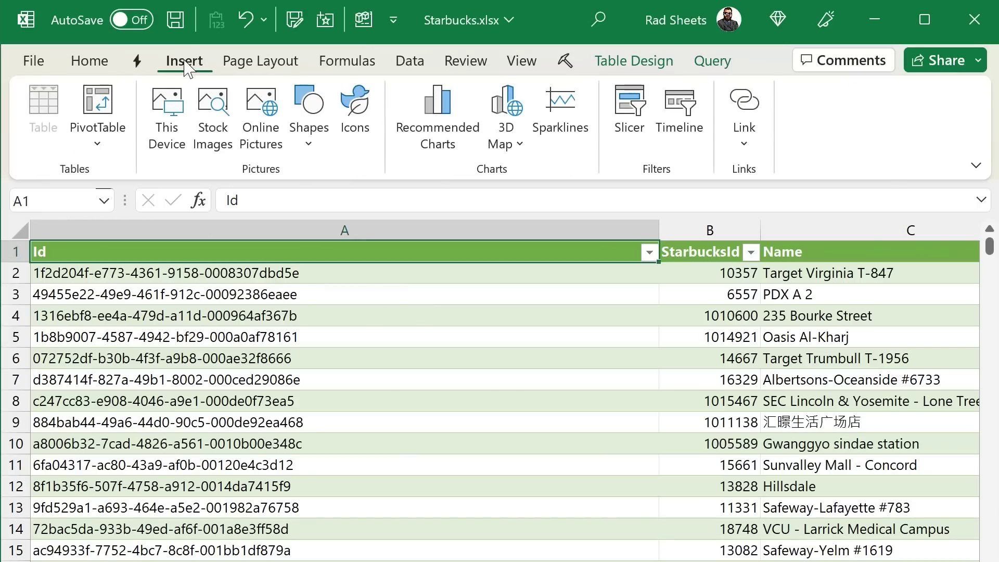
{"action": "left_click", "coordinate": [506, 103]}
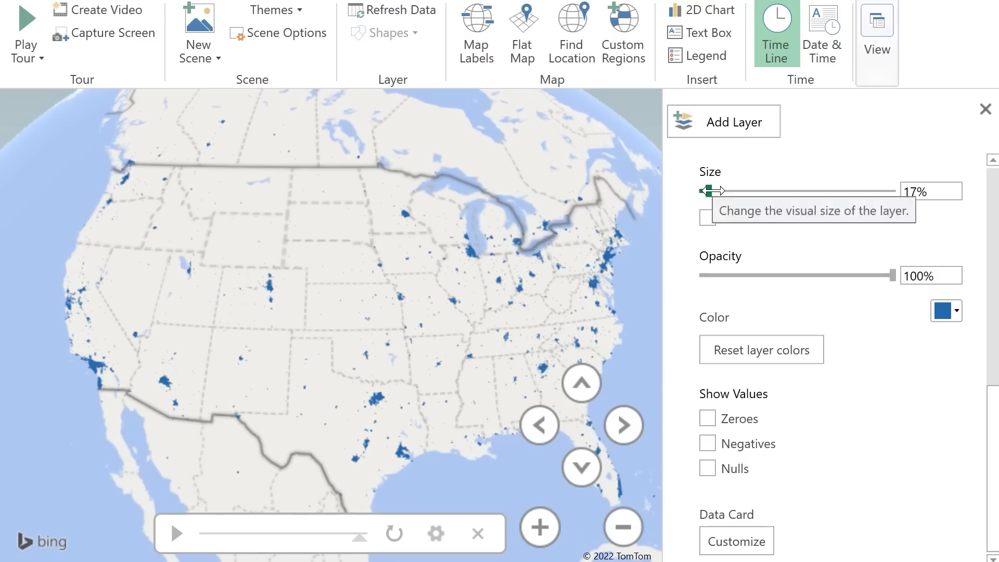
{"action": "mouse_move", "coordinate": [708, 193]}
{"action": "left_mouse_down"}
{"action": "mouse_move", "coordinate": [749, 193]}
{"action": "mouse_move", "coordinate": [707, 193]}
{"action": "left_mouse_up"}
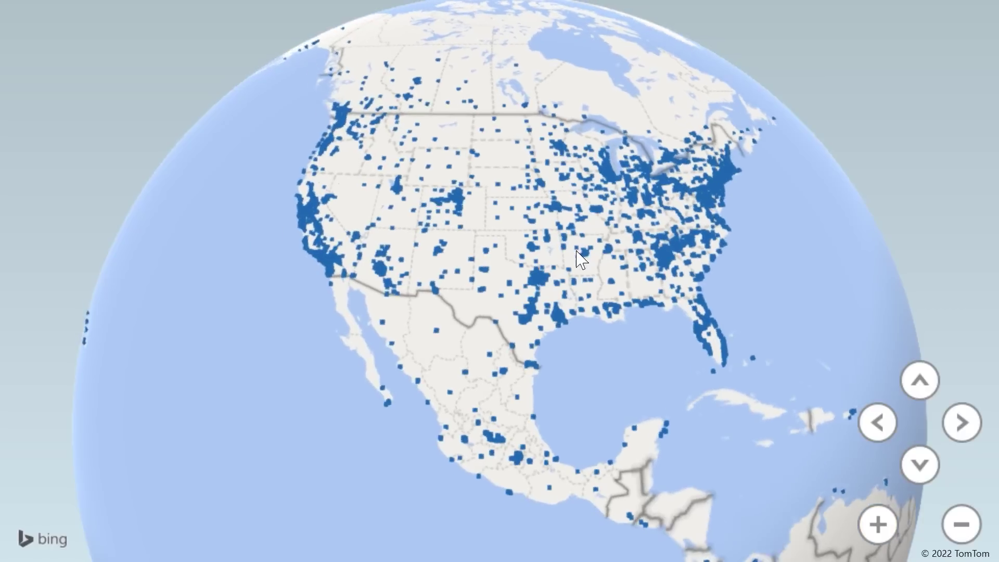
{"action": "scroll", "coordinate": [581, 259], "scroll_direction": "down", "scroll_amount": 10}
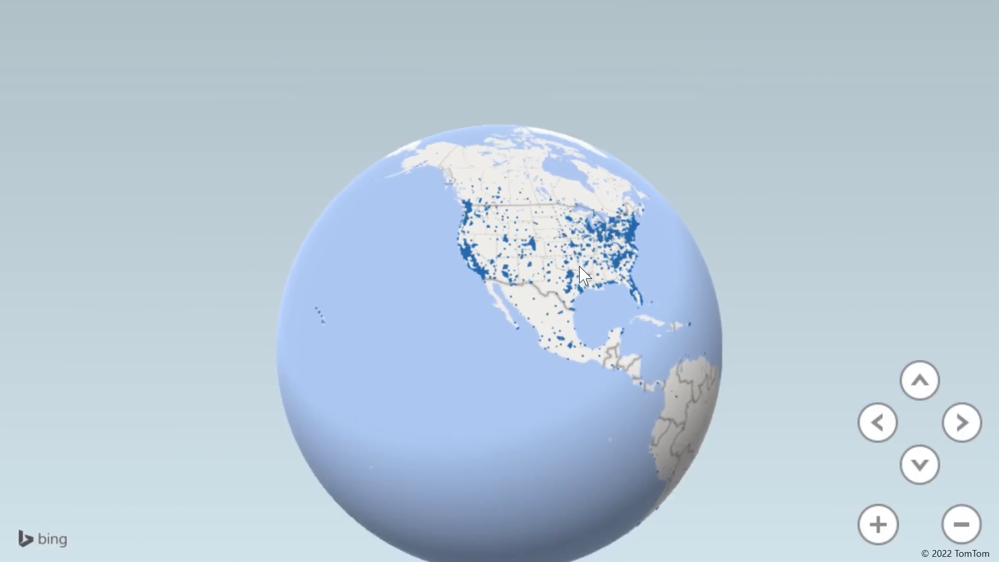
{"action": "left_click_drag", "start_coordinate": [627, 314], "coordinate": [475, 319]}
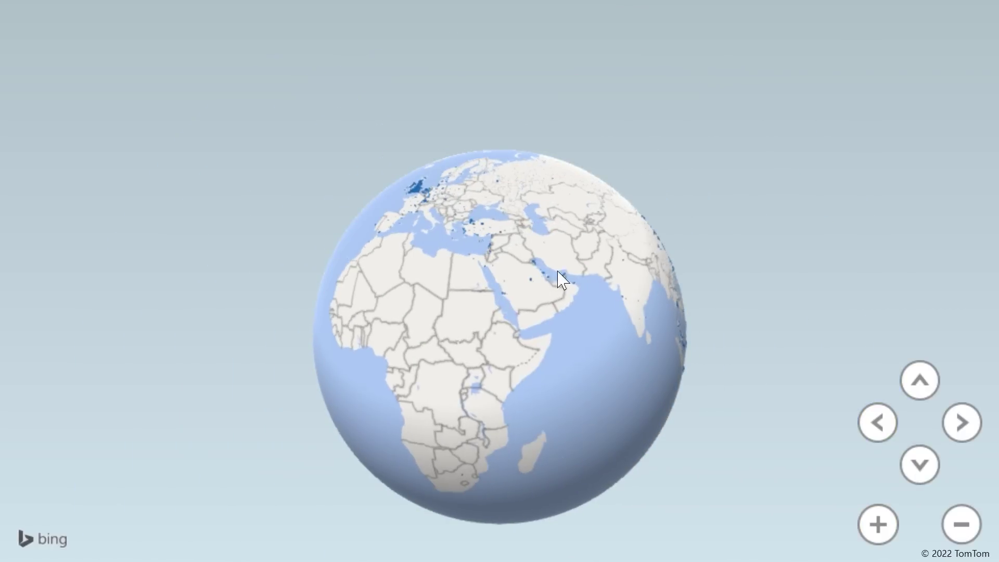
{"action": "left_click_drag", "start_coordinate": [649, 378], "coordinate": [505, 288]}
{"action": "scroll", "coordinate": [505, 289], "scroll_direction": "up", "scroll_amount": 10}
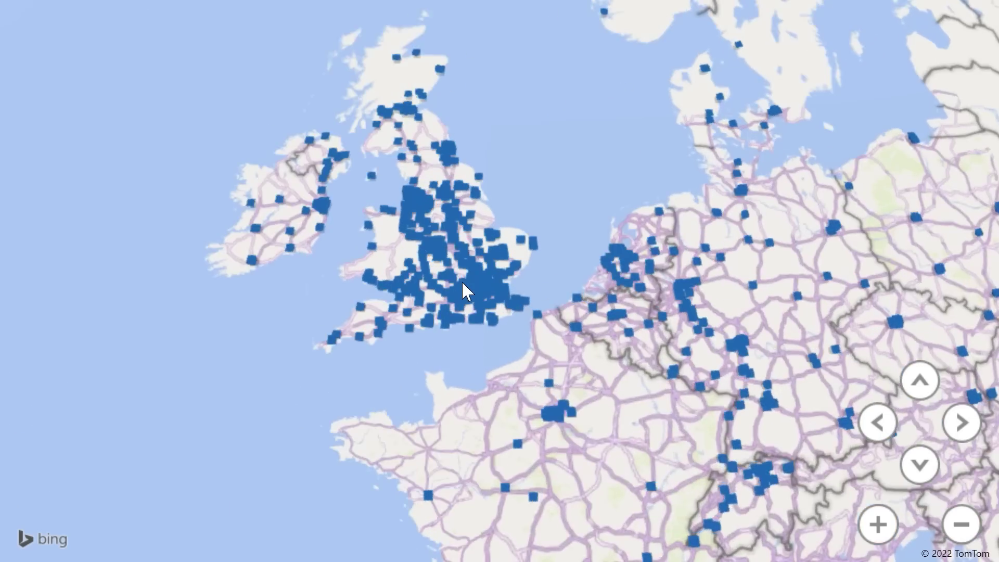
{"action": "scroll", "coordinate": [460, 281], "scroll_direction": "up", "scroll_amount": 5}
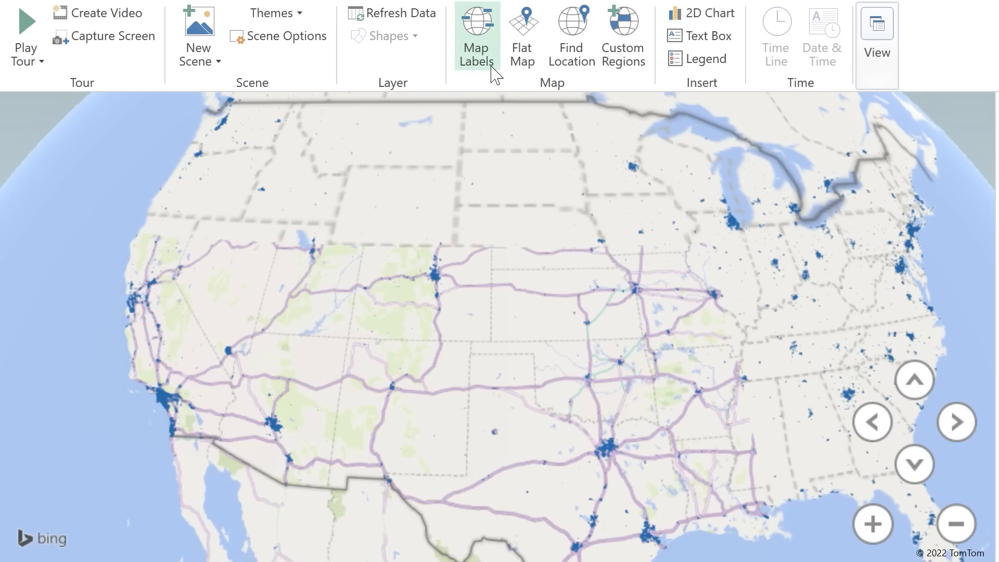
- Turn on map labels and zoom in on the Las Vegas Strip and airport
{"action": "left_click", "coordinate": [479, 39]}
{"action": "scroll", "coordinate": [531, 325], "scroll_direction": "up", "scroll_amount": 3}
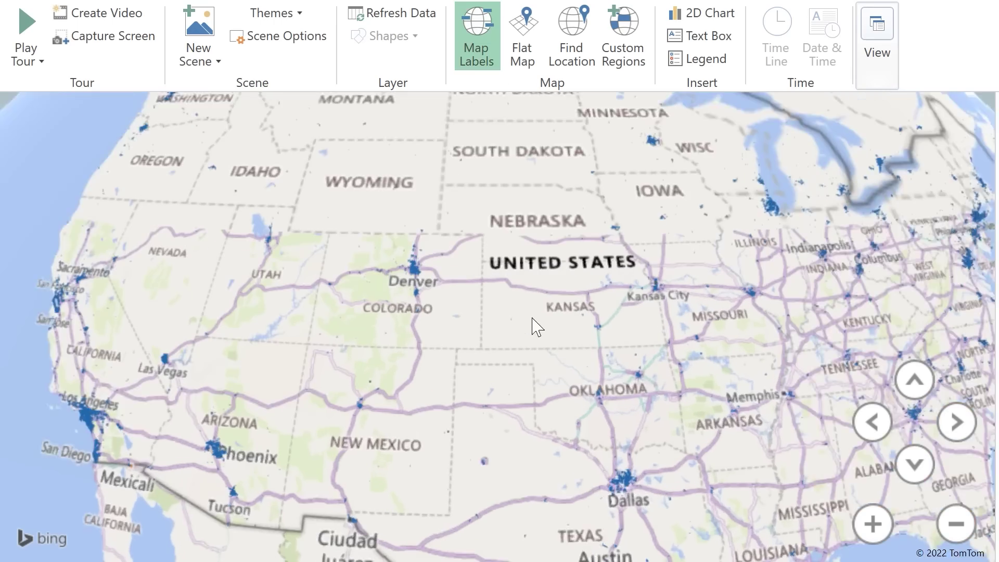
{"action": "left_click_drag", "start_coordinate": [473, 270], "coordinate": [564, 346]}
{"action": "left_click_drag", "start_coordinate": [374, 291], "coordinate": [541, 291]}
{"action": "scroll", "coordinate": [533, 309], "scroll_direction": "up", "scroll_amount": 4}
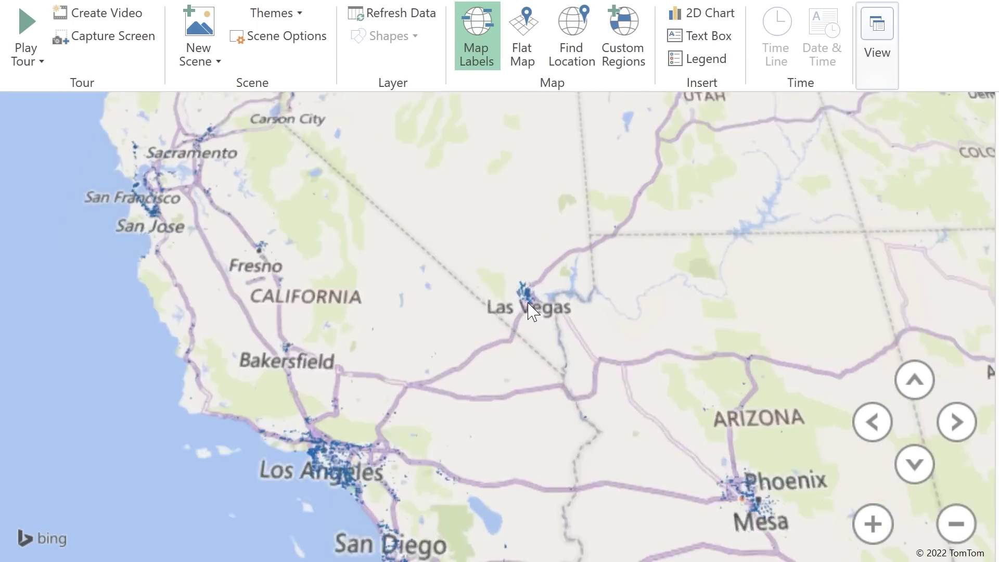
{"action": "scroll", "coordinate": [530, 306], "scroll_direction": "up", "scroll_amount": 6}
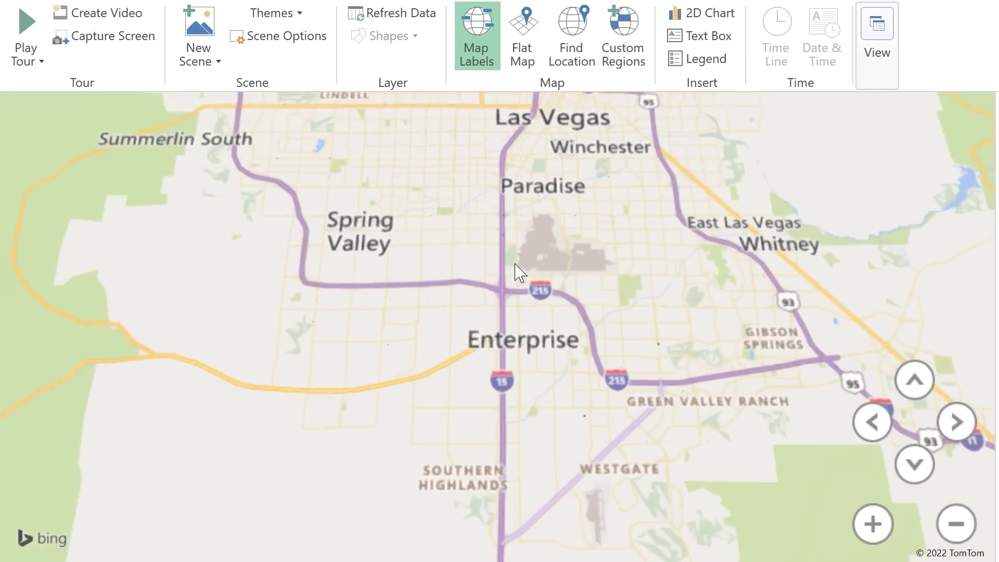
{"action": "scroll", "coordinate": [517, 270], "scroll_direction": "up", "scroll_amount": 4}
{"action": "left_click_drag", "start_coordinate": [577, 264], "coordinate": [568, 489]}
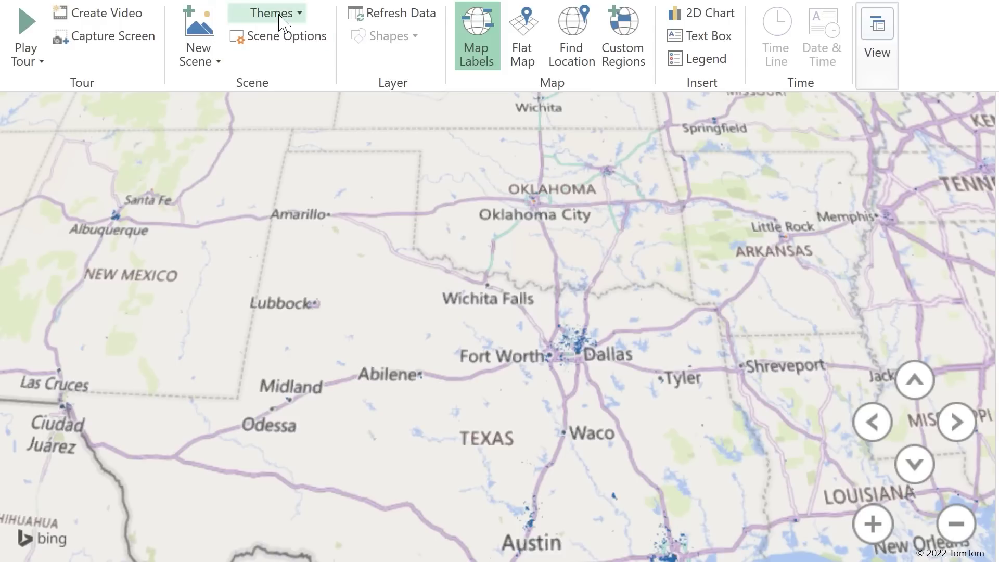
- Change the map theme and zoom into downtown Dallas
{"action": "left_click", "coordinate": [281, 21]}
{"action": "left_click", "coordinate": [358, 59]}
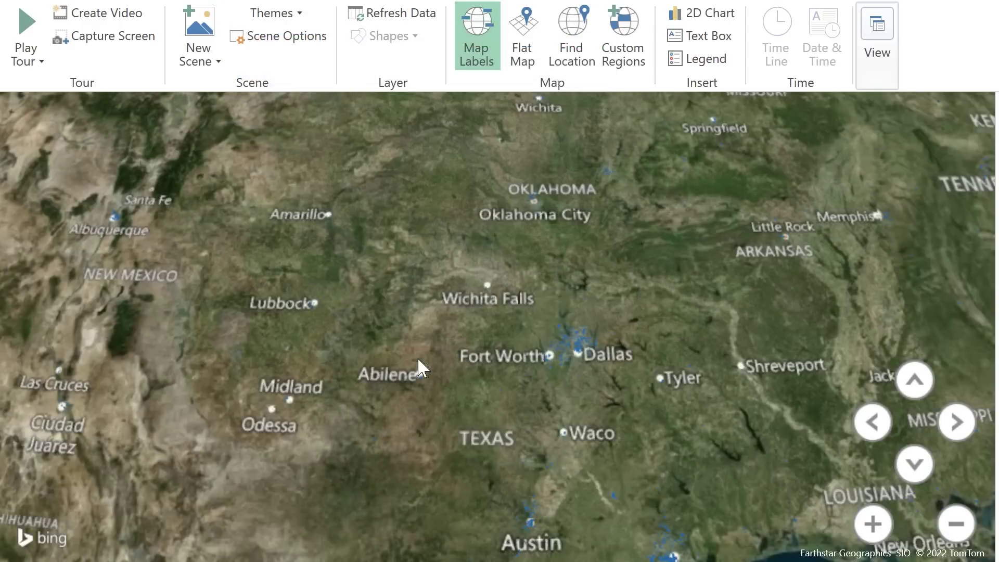
{"action": "scroll", "coordinate": [532, 289], "scroll_direction": "up", "scroll_amount": 5}
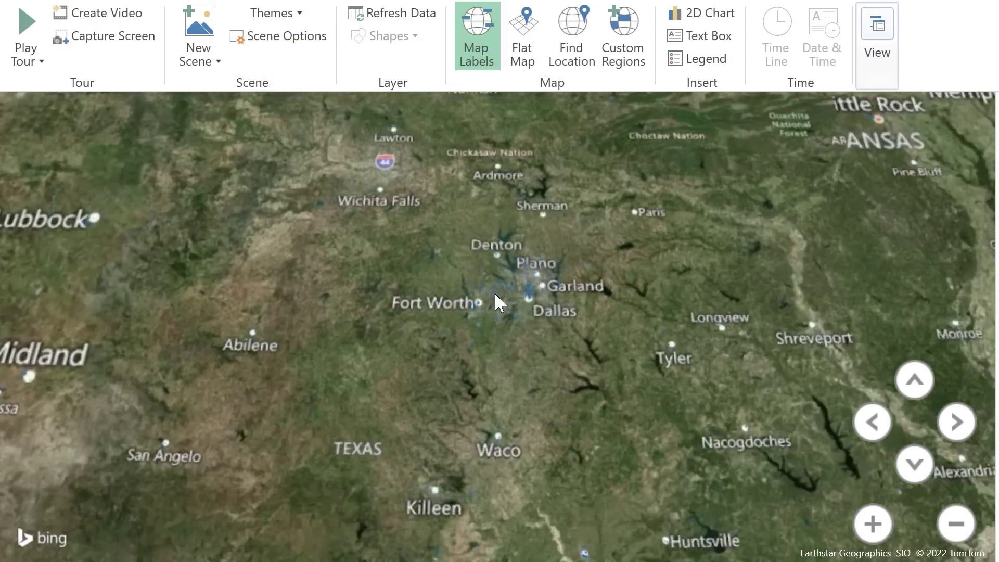
{"action": "scroll", "coordinate": [529, 291], "scroll_direction": "up", "scroll_amount": 8}
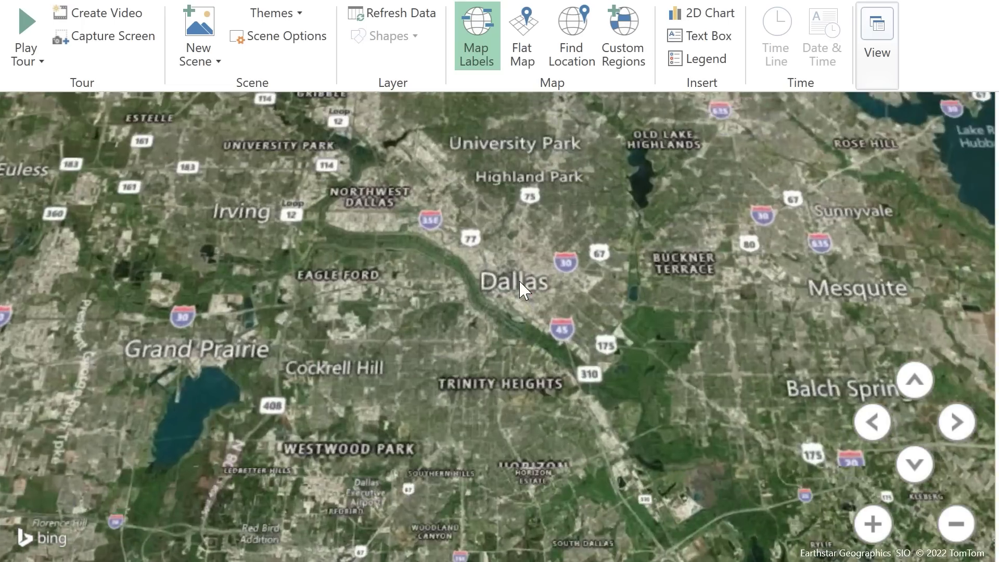
{"action": "scroll", "coordinate": [511, 276], "scroll_direction": "up", "scroll_amount": 5}
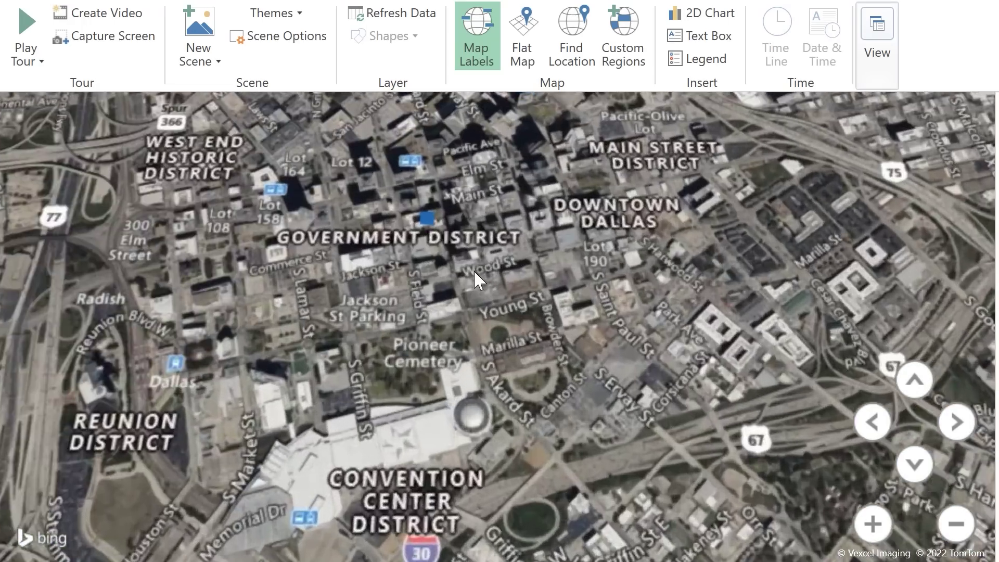
{"action": "scroll", "coordinate": [473, 269], "scroll_direction": "up", "scroll_amount": 3}
{"action": "left_click_drag", "start_coordinate": [419, 263], "coordinate": [495, 469]}
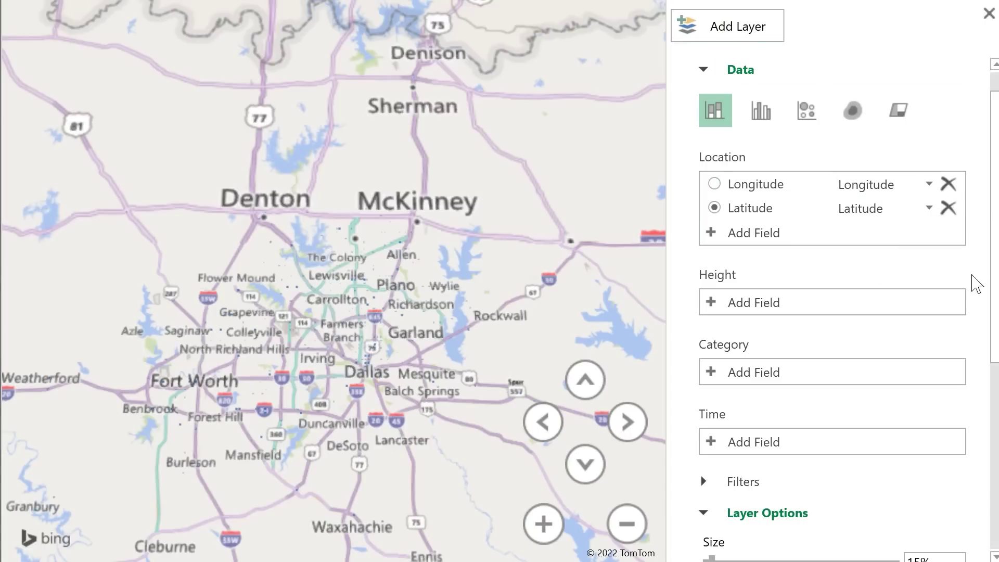
- Enlarge the store points to 51% and zoom out to the whole United States
{"action": "scroll", "coordinate": [973, 303], "scroll_direction": "down", "scroll_amount": 4}
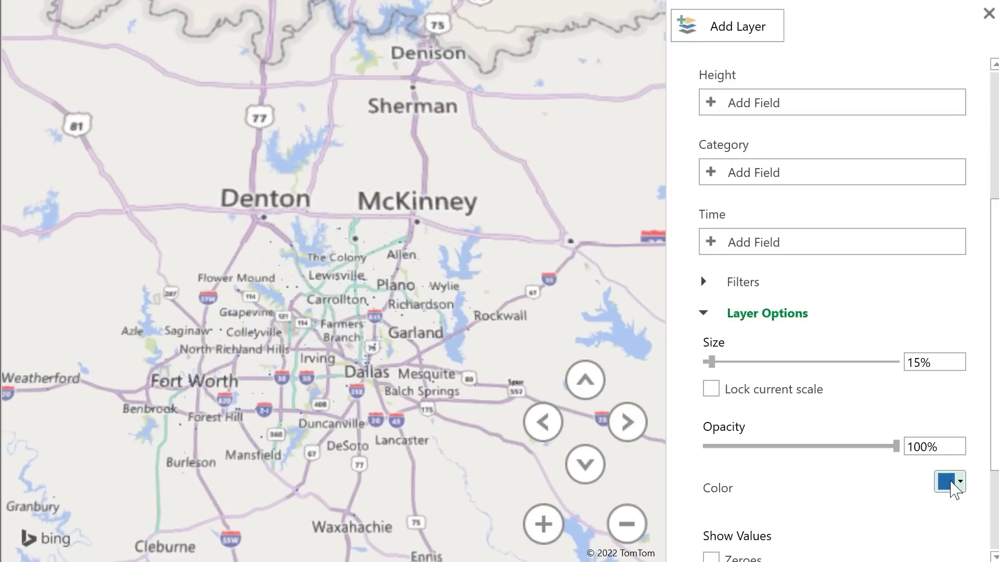
{"action": "mouse_move", "coordinate": [713, 361]}
{"action": "left_mouse_down"}
{"action": "mouse_move", "coordinate": [740, 361]}
{"action": "mouse_move", "coordinate": [707, 356]}
{"action": "mouse_move", "coordinate": [725, 363]}
{"action": "left_mouse_up"}
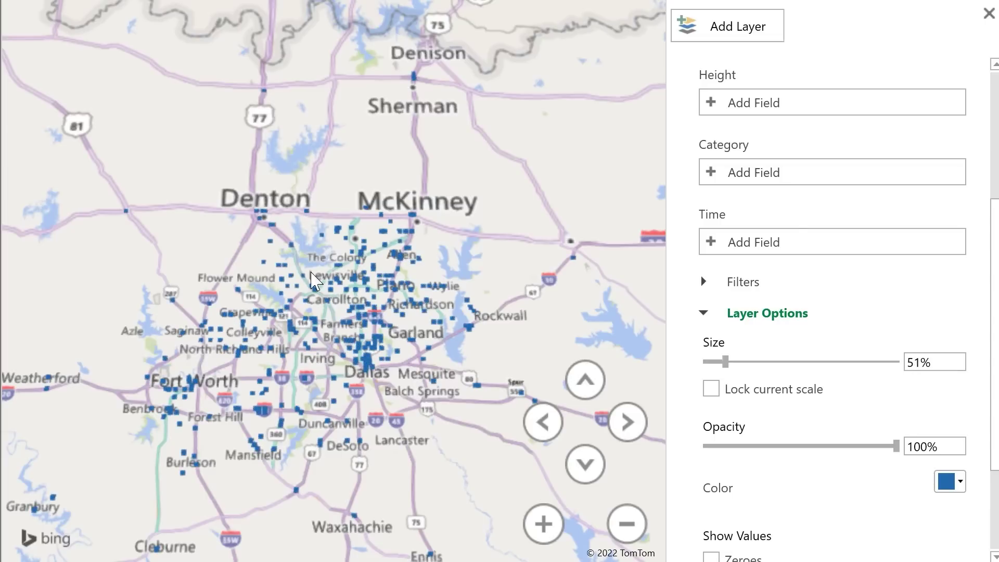
{"action": "scroll", "coordinate": [315, 281], "scroll_direction": "down", "scroll_amount": 10}
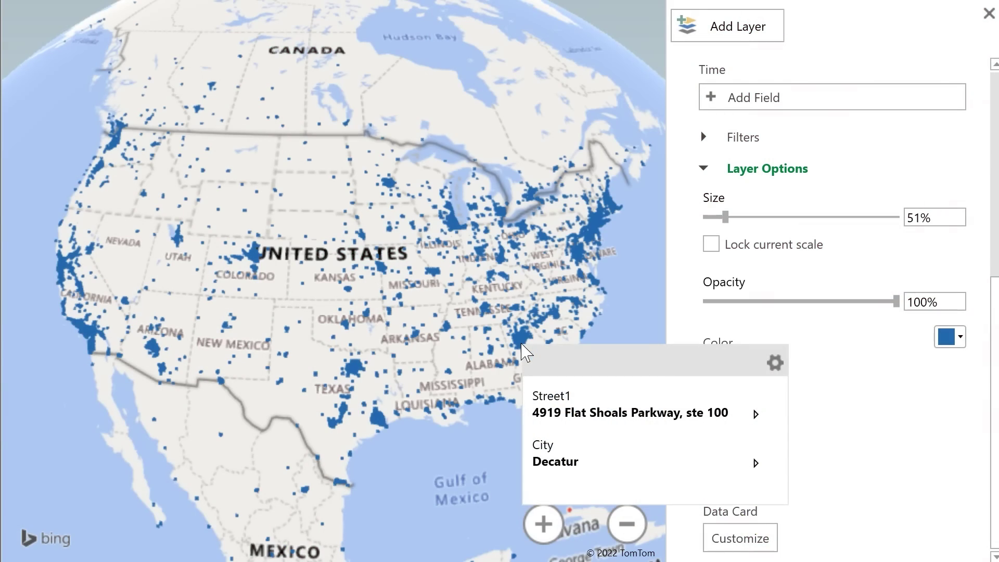
- Add the BrandName field to the store data card below Street1 and City
{"action": "left_click", "coordinate": [743, 535]}
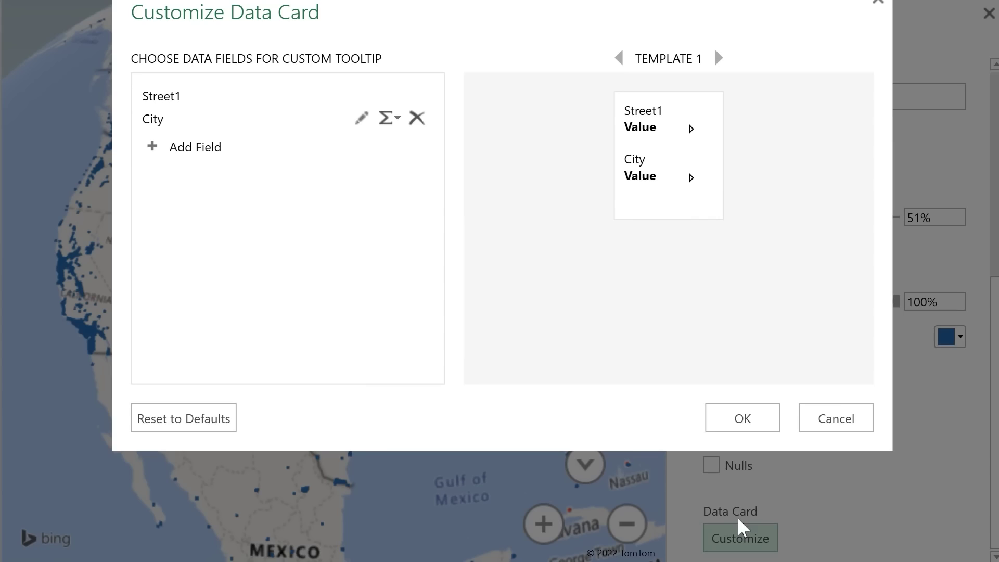
{"action": "left_click", "coordinate": [153, 147]}
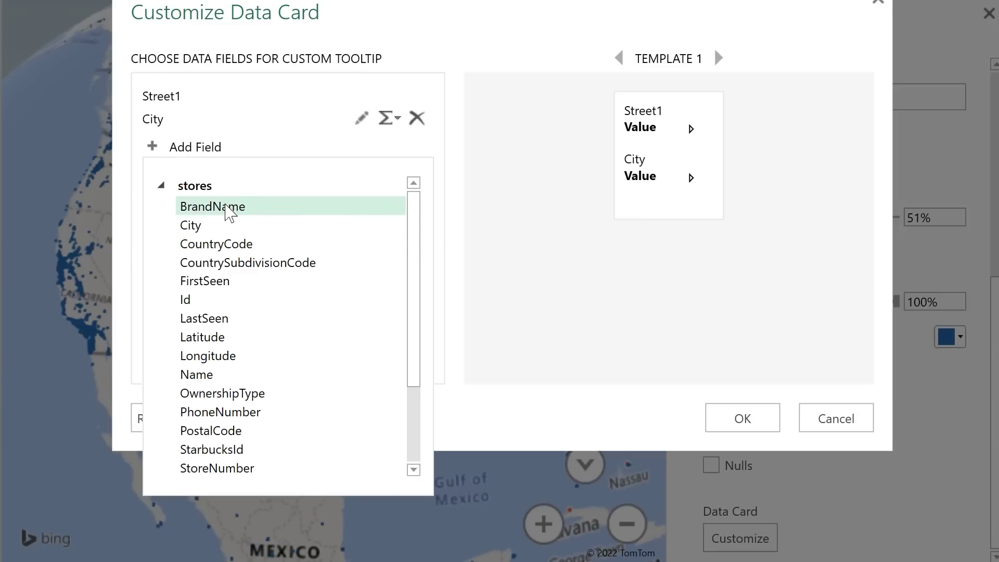
{"action": "left_click", "coordinate": [232, 206]}
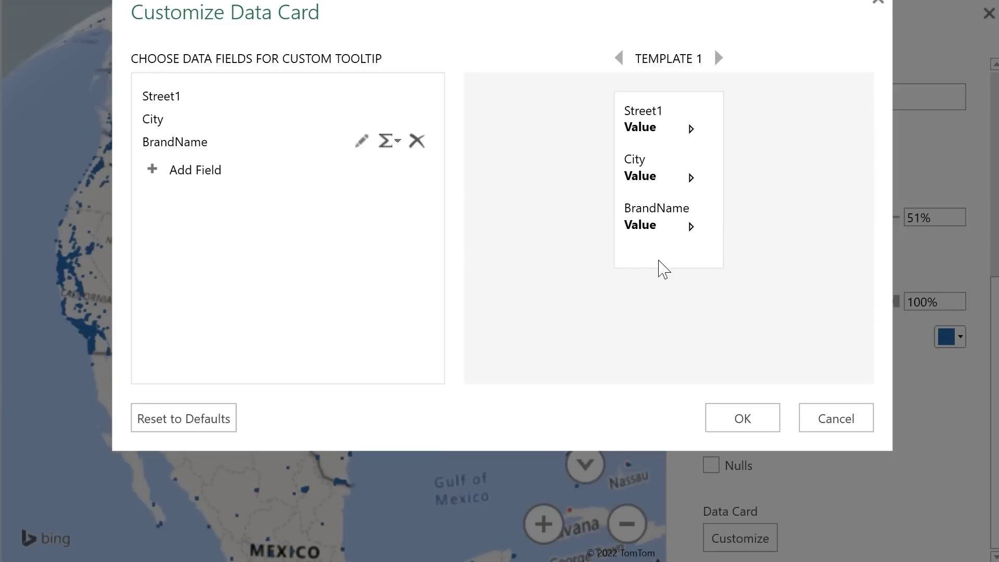
{"action": "left_click", "coordinate": [758, 414]}
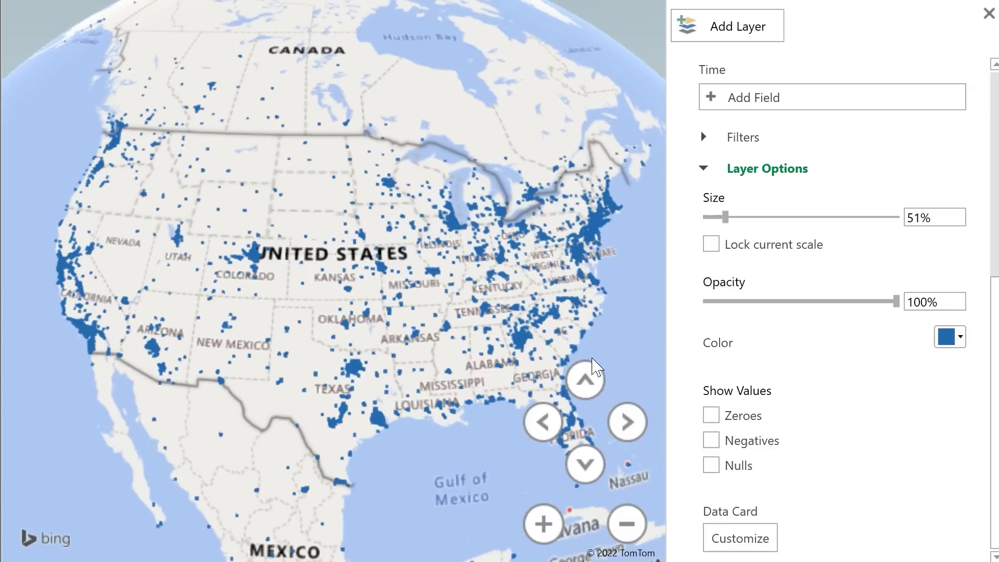
{"action": "mouse_move", "coordinate": [526, 344]}
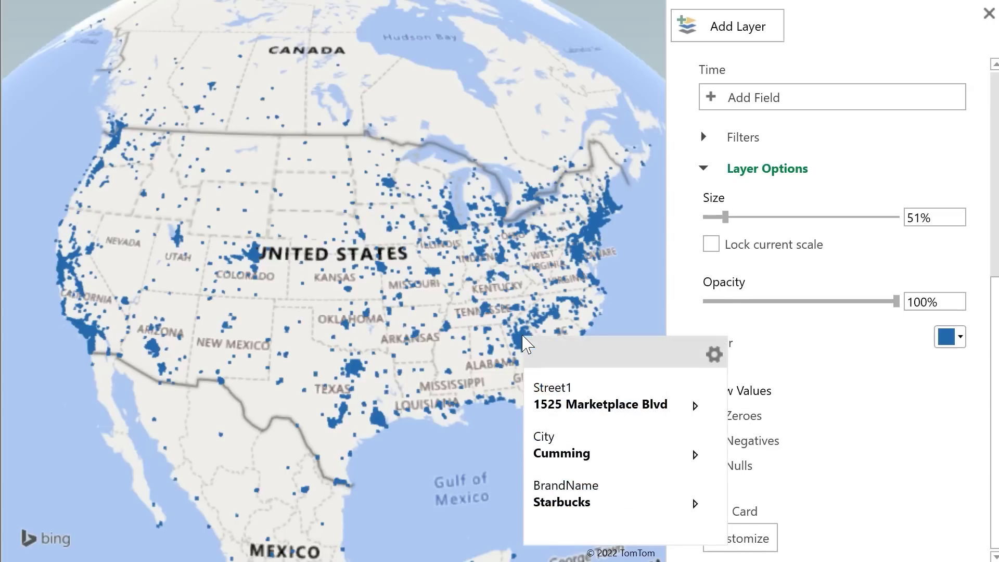
{"action": "scroll", "coordinate": [770, 335], "scroll_direction": "up", "scroll_amount": 5}
- Categorise the store points by BrandName and shrink the Layer 1 legend
{"action": "left_click", "coordinate": [799, 331]}
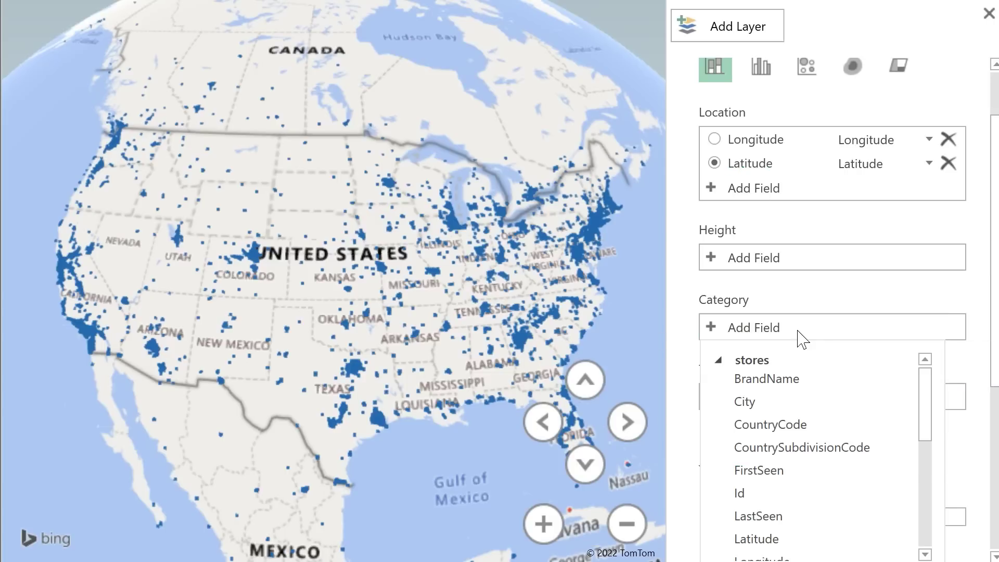
{"action": "left_click", "coordinate": [790, 378]}
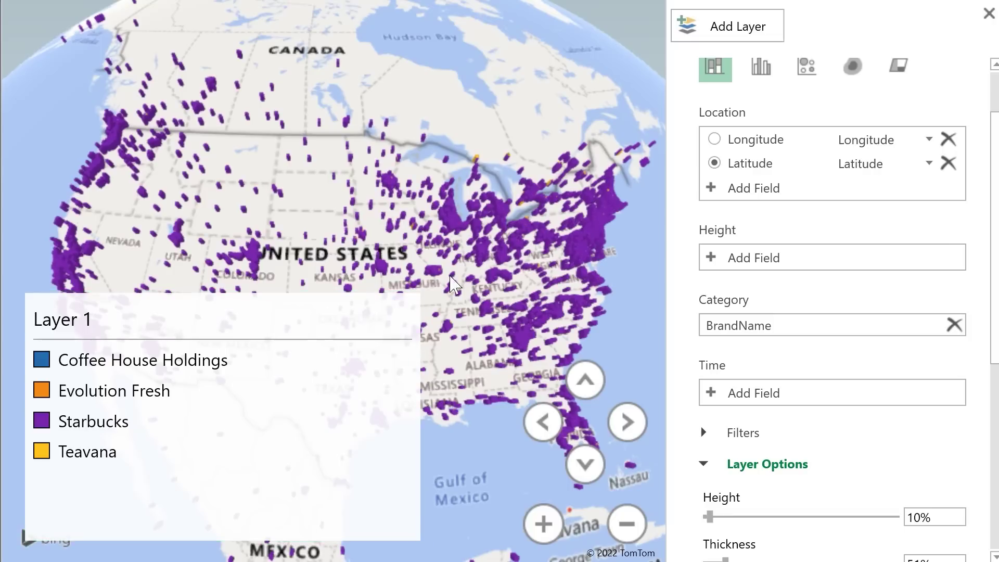
{"action": "left_click", "coordinate": [83, 335]}
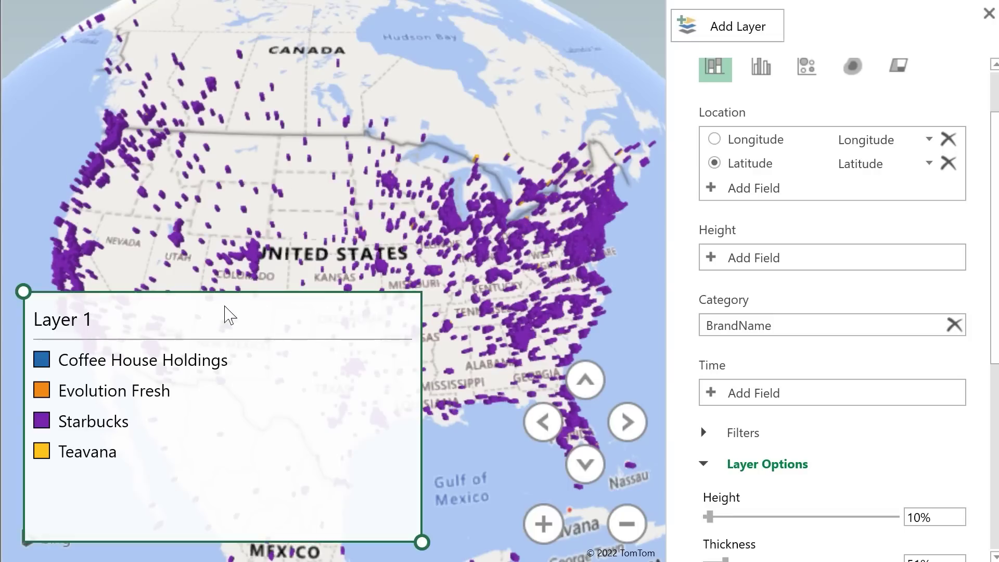
{"action": "left_click_drag", "start_coordinate": [422, 543], "coordinate": [240, 473]}
- Recolour the Starbucks points green and zoom in around Seattle
{"action": "left_click", "coordinate": [958, 344]}
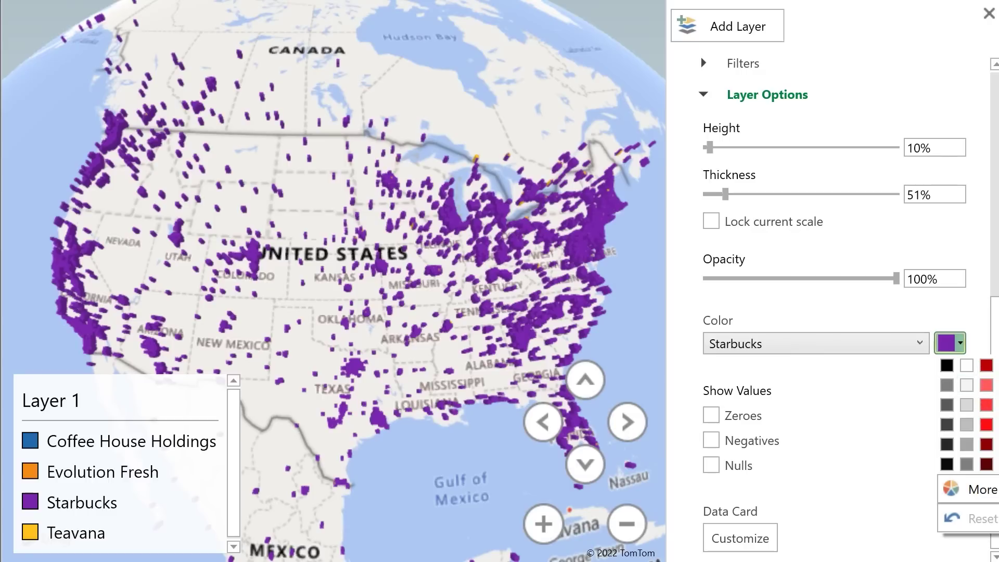
{"action": "left_click", "coordinate": [995, 385]}
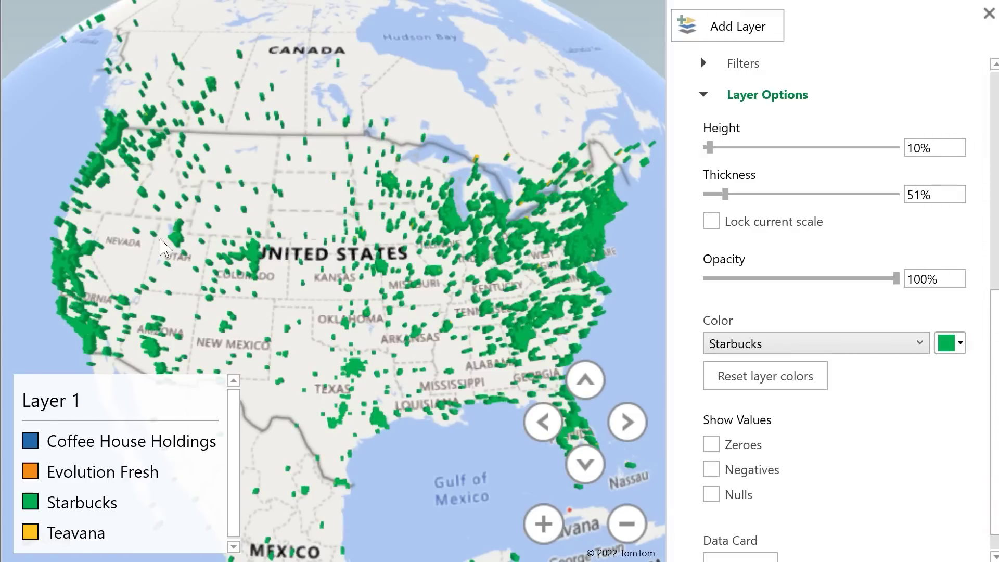
{"action": "scroll", "coordinate": [304, 218], "scroll_direction": "up", "scroll_amount": 5}
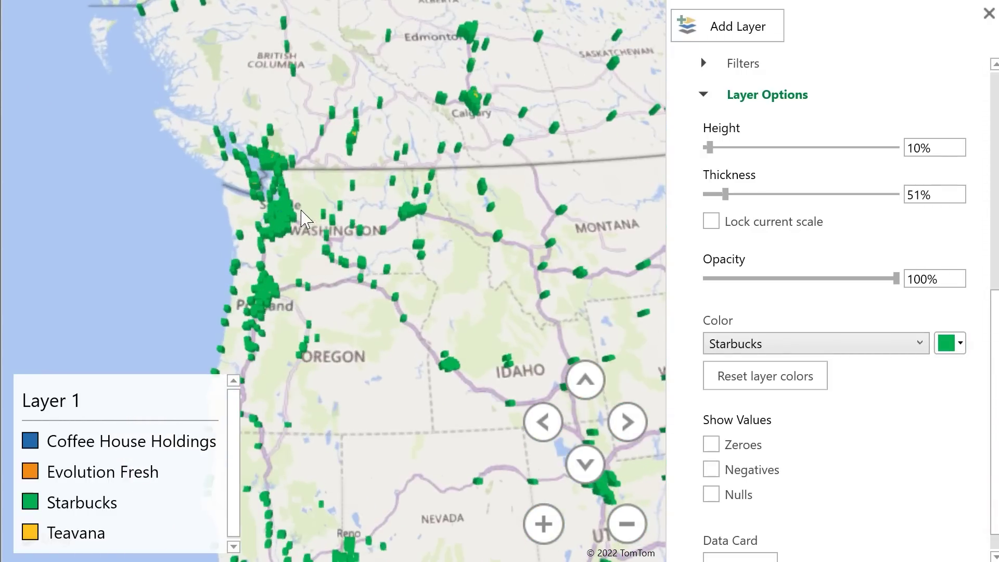
{"action": "scroll", "coordinate": [304, 218], "scroll_direction": "up", "scroll_amount": 5}
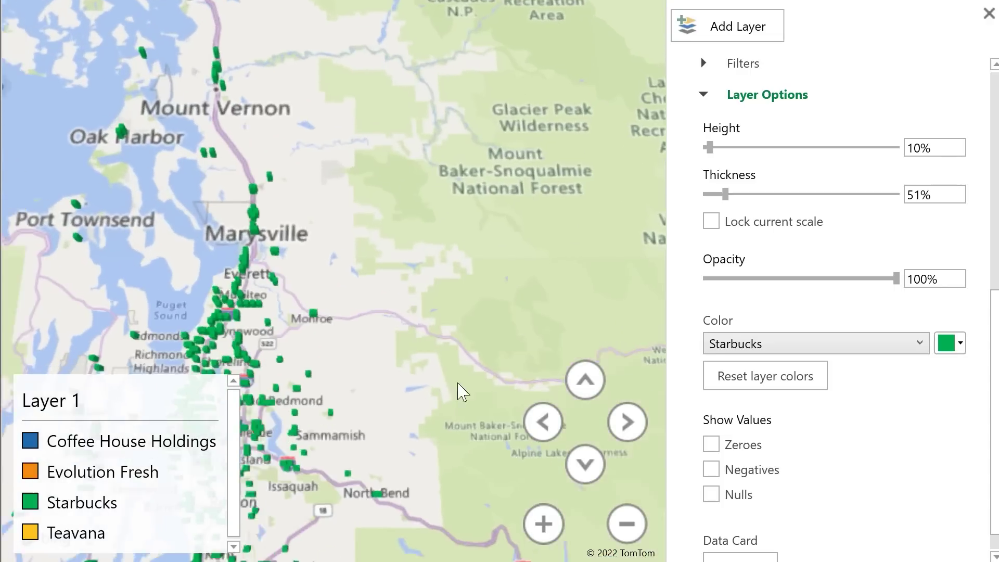
{"action": "scroll", "coordinate": [529, 245], "scroll_direction": "up", "scroll_amount": 3}
{"action": "scroll", "coordinate": [382, 223], "scroll_direction": "up", "scroll_amount": 3}
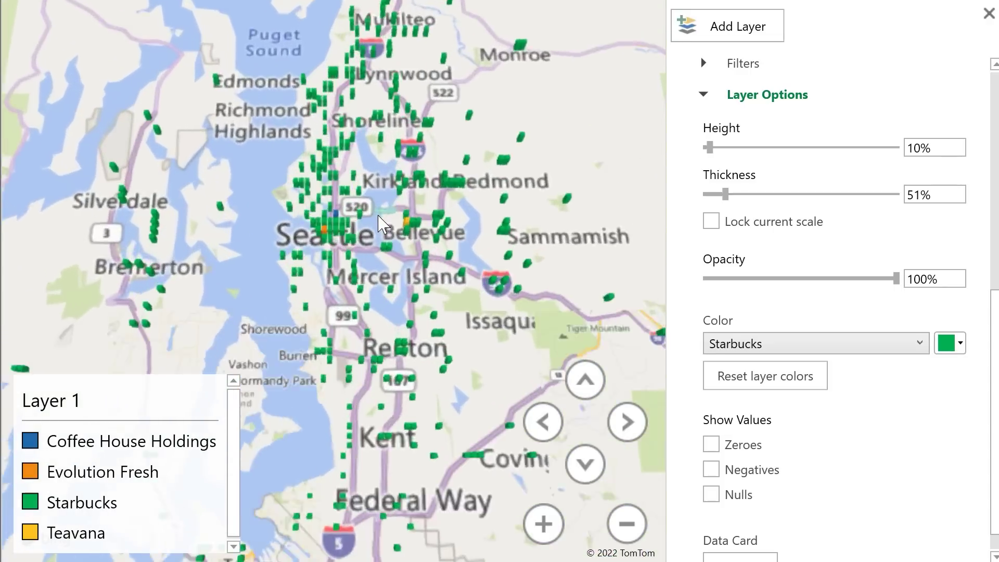
{"action": "scroll", "coordinate": [383, 224], "scroll_direction": "up", "scroll_amount": 3}
{"action": "mouse_move", "coordinate": [438, 233]}
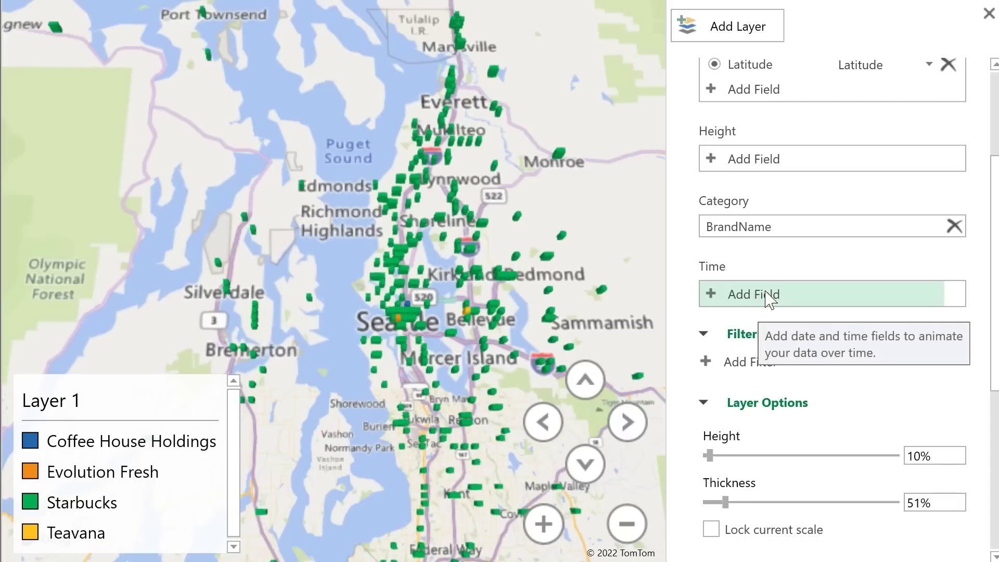
- Set FirstSeen as the layer's time field and rewind the timeline to its earliest date
{"action": "left_click", "coordinate": [764, 293]}
{"action": "left_click", "coordinate": [764, 345]}
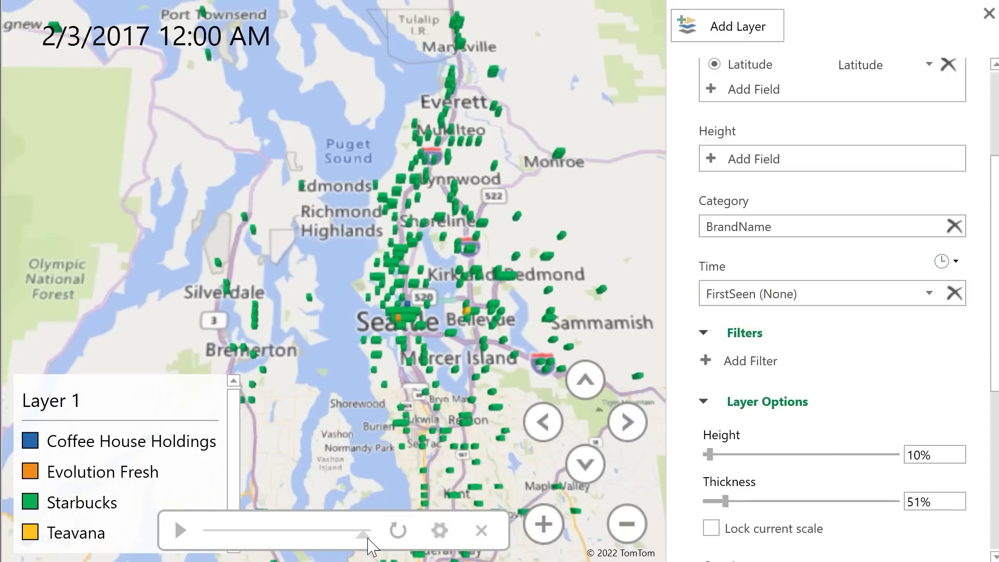
{"action": "left_click_drag", "start_coordinate": [359, 536], "coordinate": [313, 535]}
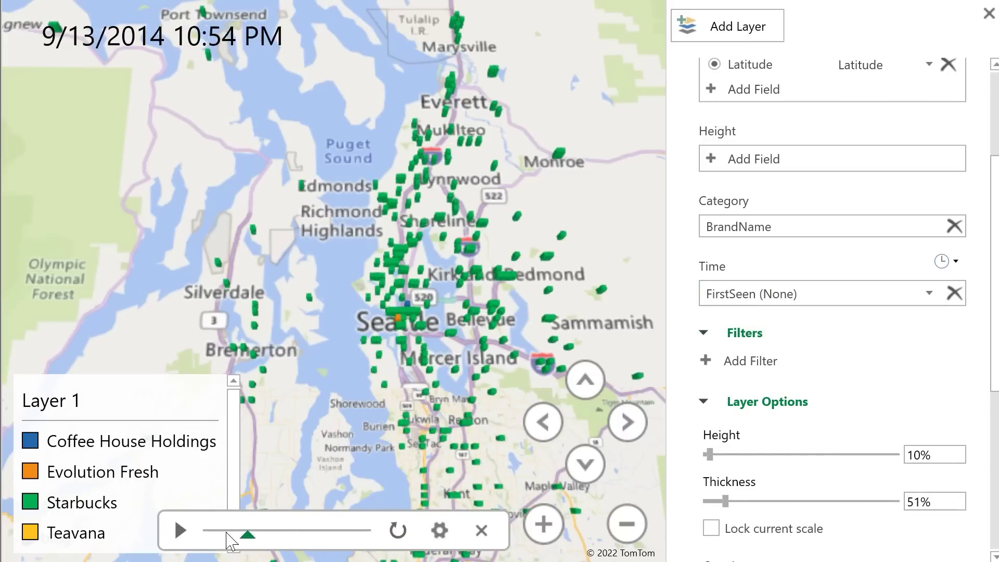
{"action": "left_click_drag", "start_coordinate": [229, 541], "coordinate": [118, 543]}
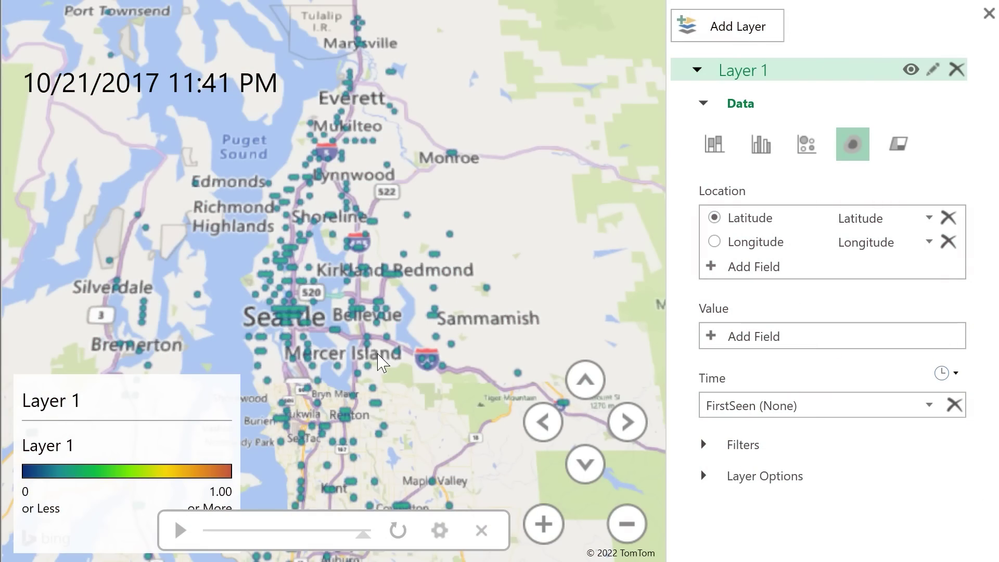
- Zoom and pan the heat map across the US to inspect big-city hot spots
{"action": "scroll", "coordinate": [378, 359], "scroll_direction": "down", "scroll_amount": 5}
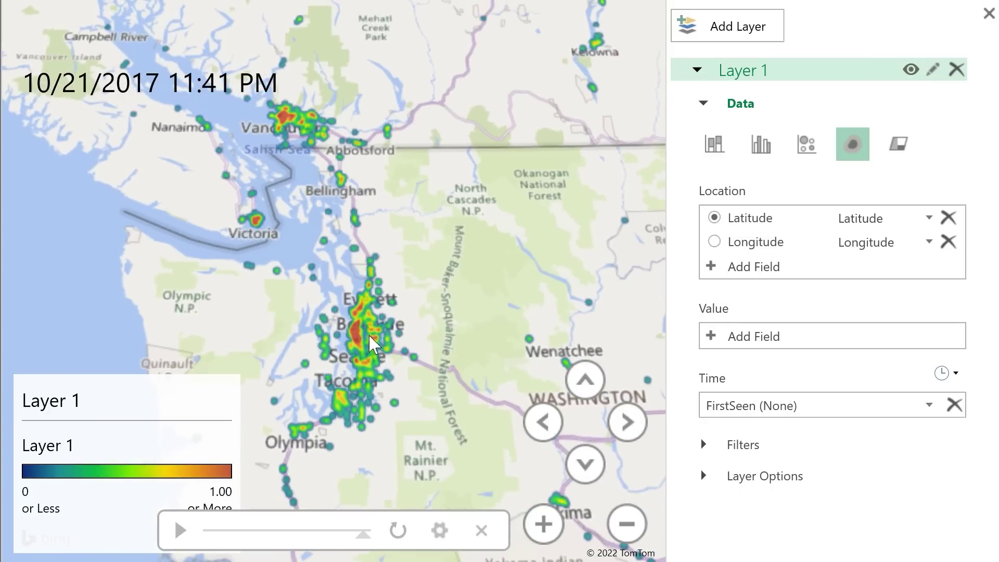
{"action": "scroll", "coordinate": [366, 349], "scroll_direction": "down", "scroll_amount": 2}
{"action": "scroll", "coordinate": [364, 348], "scroll_direction": "down", "scroll_amount": 2}
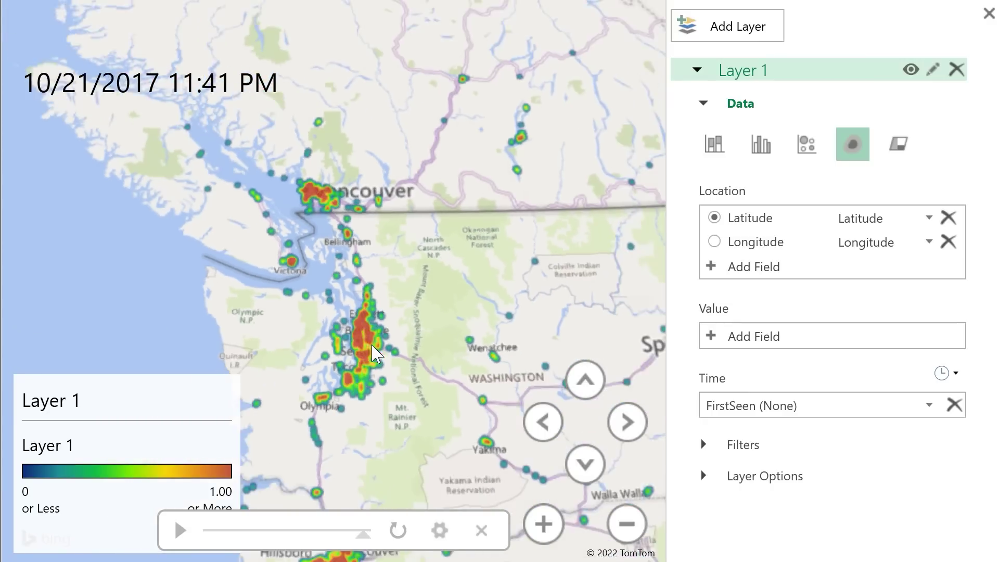
{"action": "left_click_drag", "start_coordinate": [422, 419], "coordinate": [386, 247]}
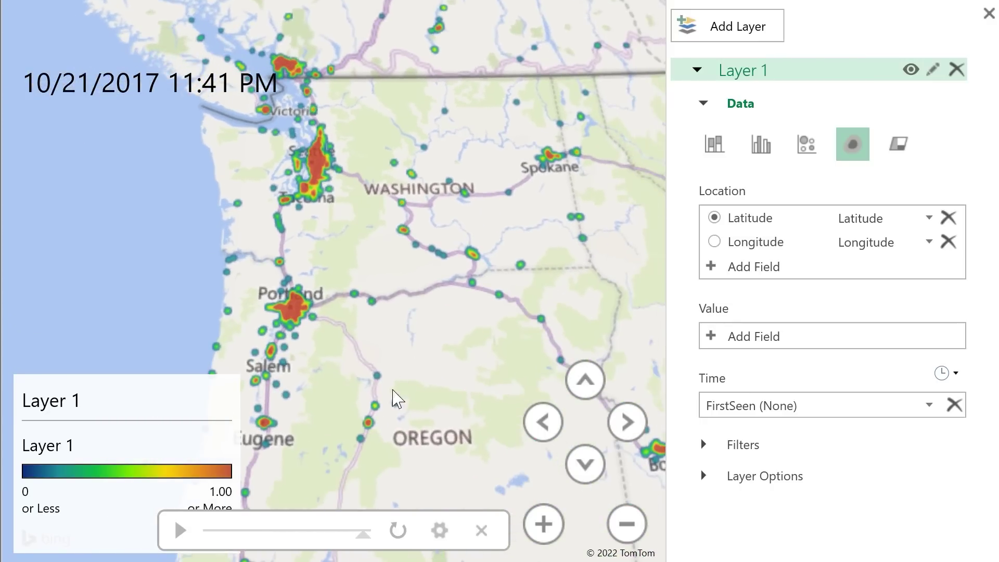
{"action": "left_click_drag", "start_coordinate": [397, 397], "coordinate": [508, 250]}
{"action": "scroll", "coordinate": [471, 411], "scroll_direction": "down", "scroll_amount": 8}
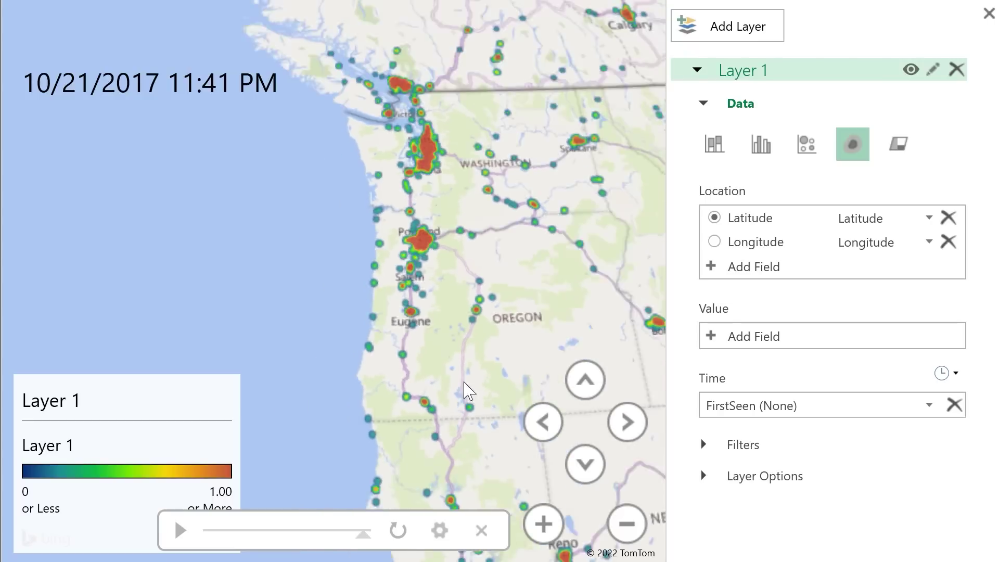
{"action": "scroll", "coordinate": [275, 291], "scroll_direction": "up", "scroll_amount": 6}
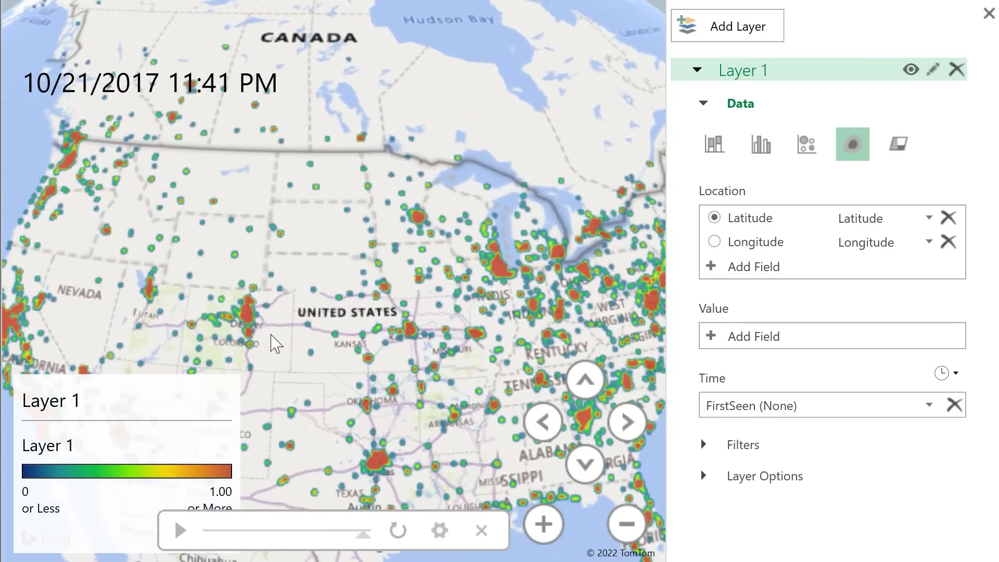
{"action": "left_click_drag", "start_coordinate": [274, 343], "coordinate": [347, 319]}
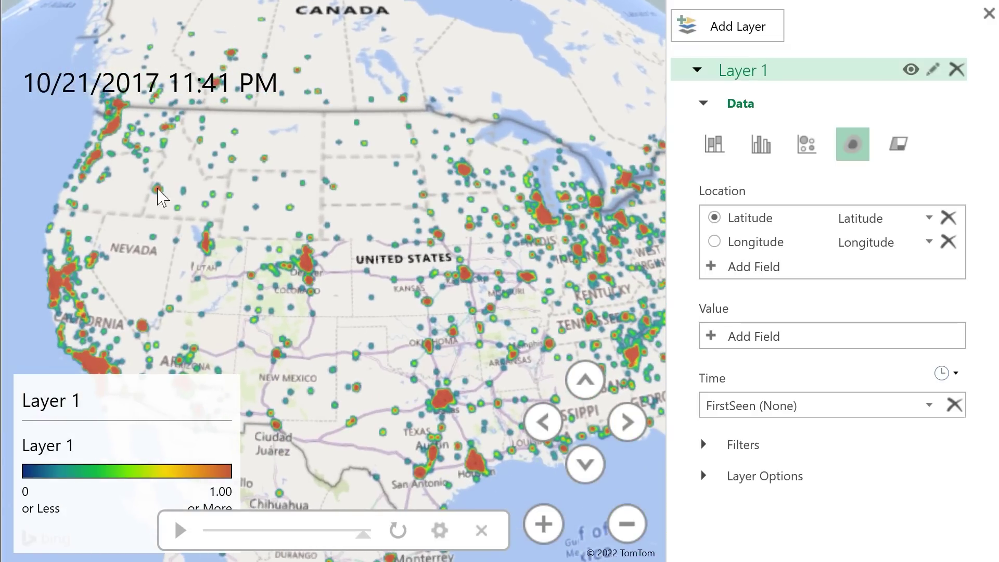
{"action": "left_click_drag", "start_coordinate": [341, 399], "coordinate": [195, 311]}
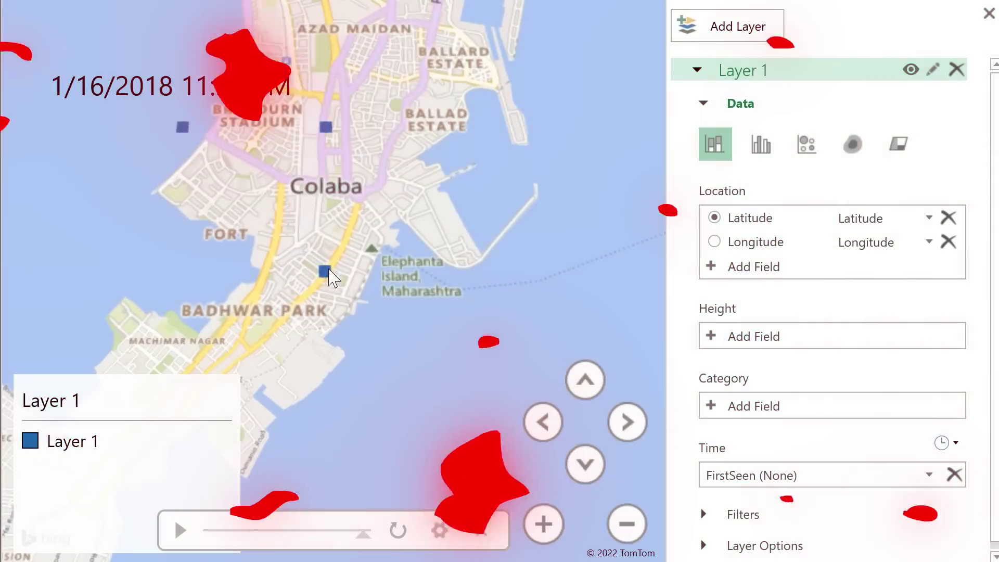
- Show the data card for a Colaba store in Mumbai, listing its street, City Mumbai and BrandName Starbucks
{"action": "mouse_move", "coordinate": [327, 273]}
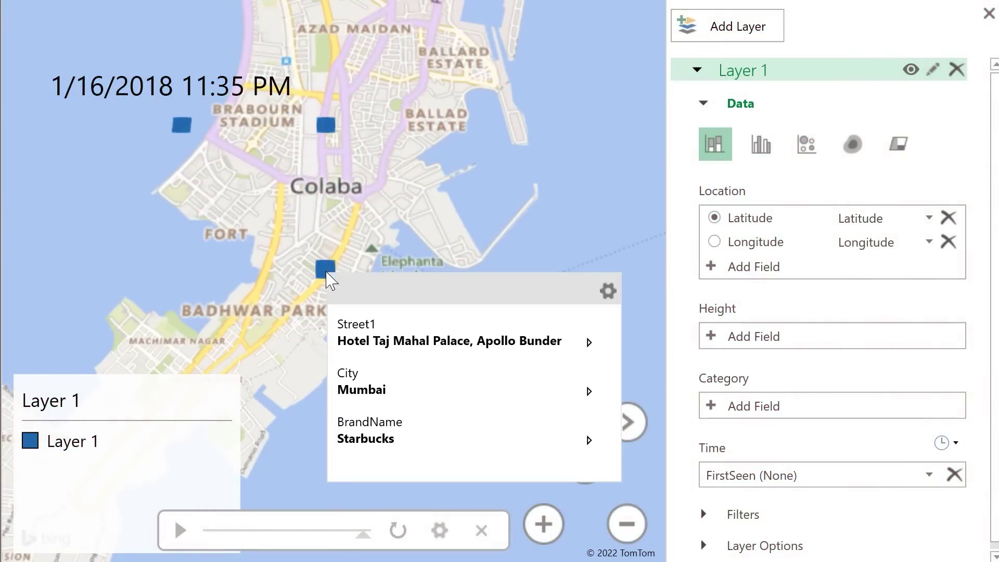